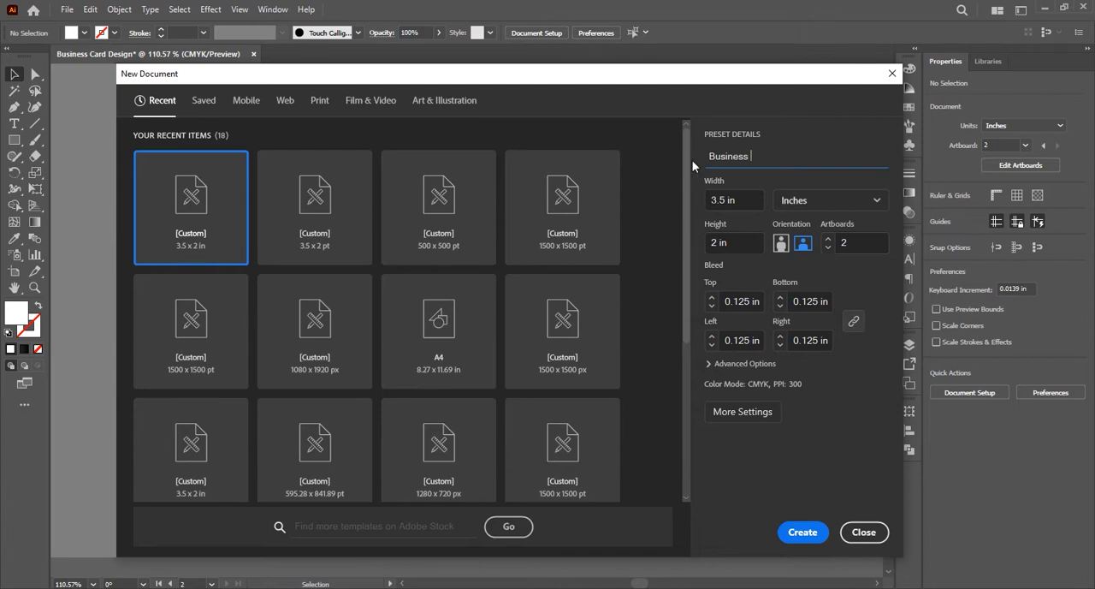
Name the new document Business Card Design and create it with two 3.5 × 2 in artboards and 0.125 in bleed
text(Card Design)
click(801, 532)
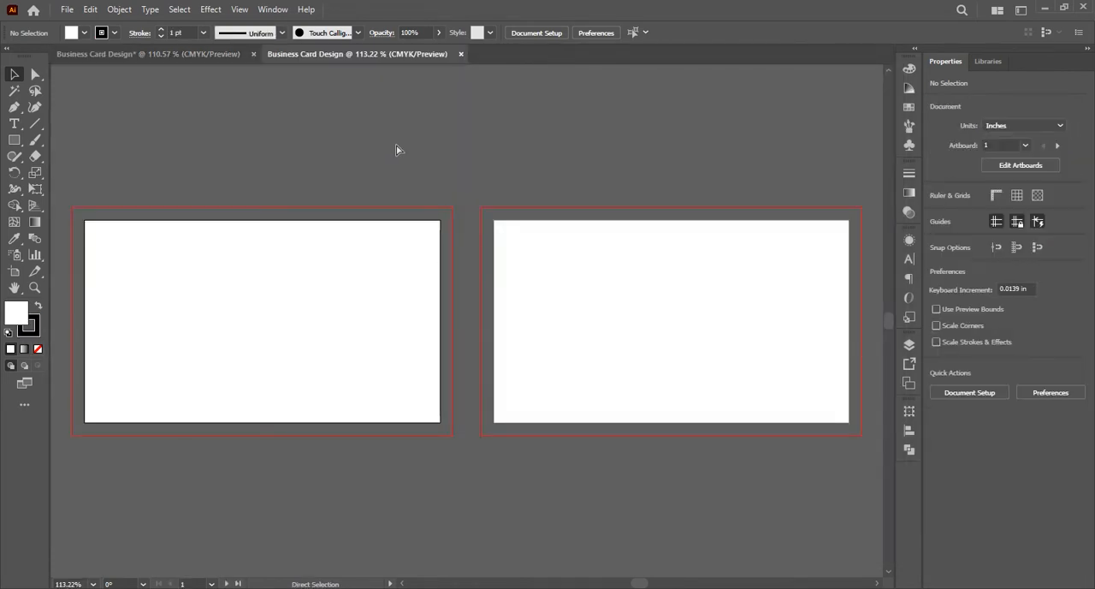
Paste the copied business card elements and move them all above the two artboards
key(ctrl+v)
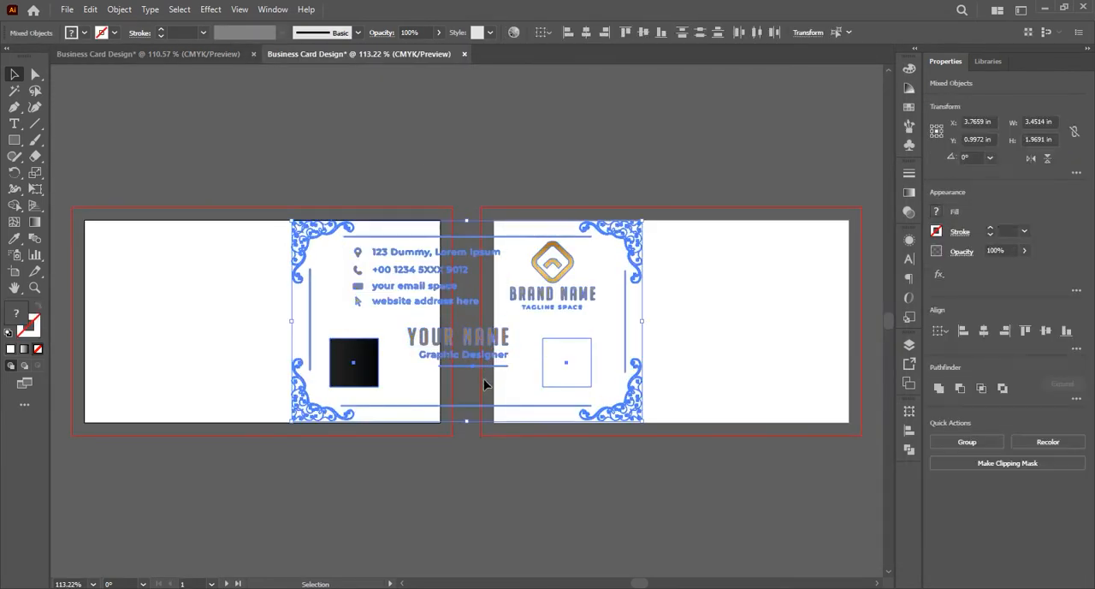
drag(471, 411, 479, 187)
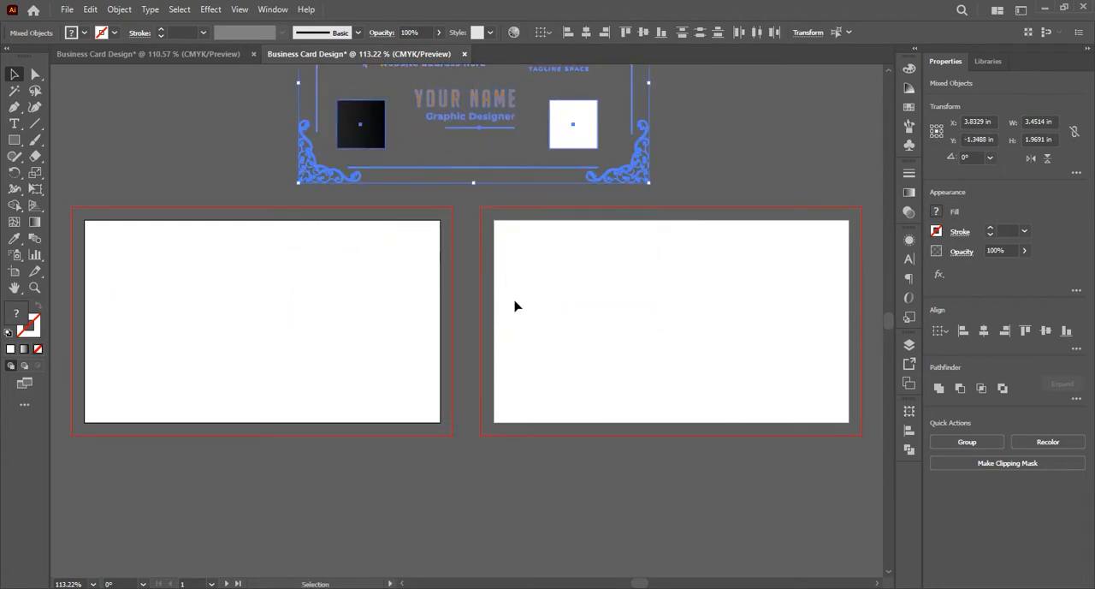
scroll(515, 306, up, 2)
scroll(515, 305, up, 1)
scroll(514, 305, down, 3)
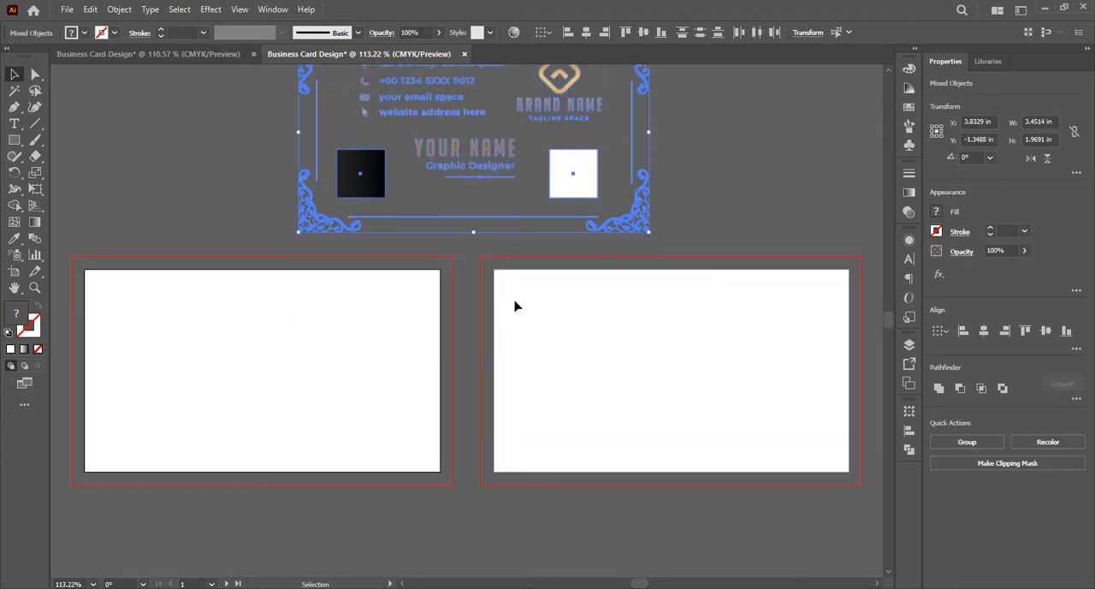
scroll(514, 305, down, 1)
click(477, 328)
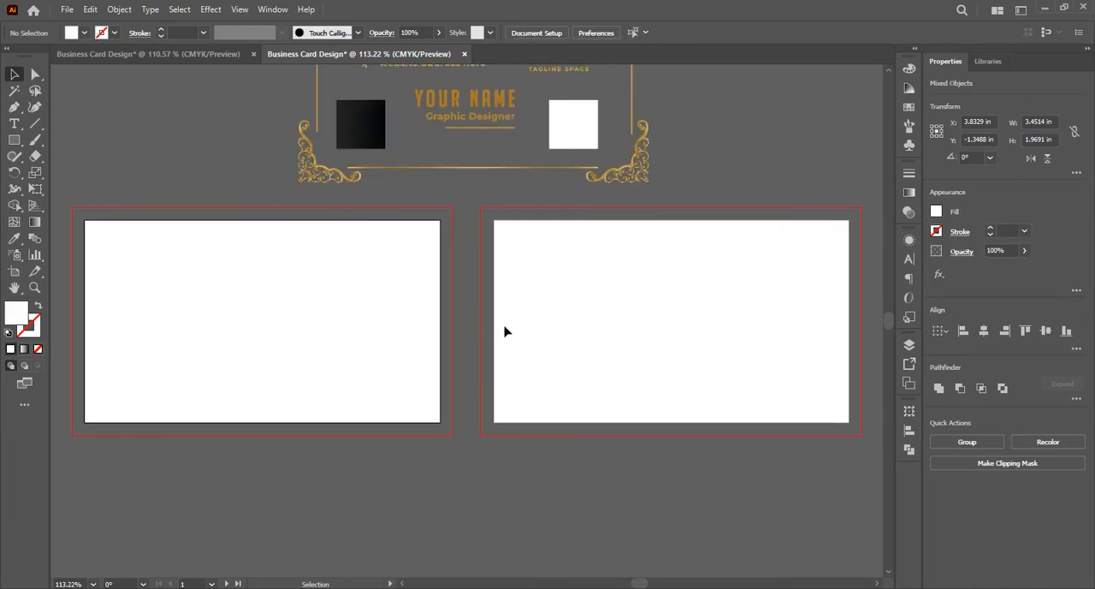
Draw a 3.75 × 2.25 in rectangle covering the first artboard out to its bleed lines
click(14, 140)
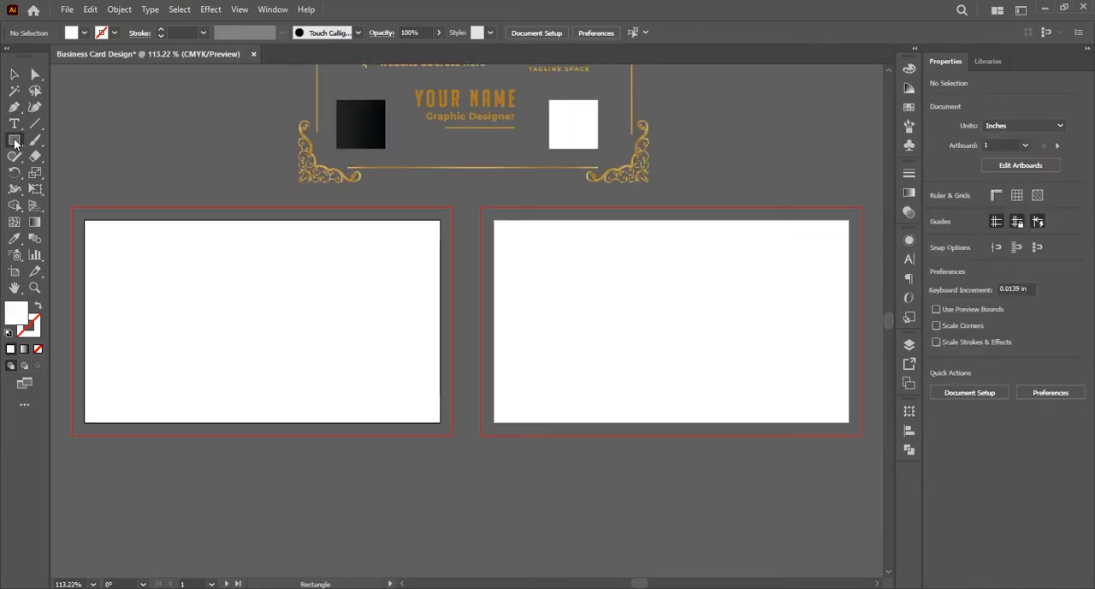
drag(71, 206, 454, 436)
click(14, 74)
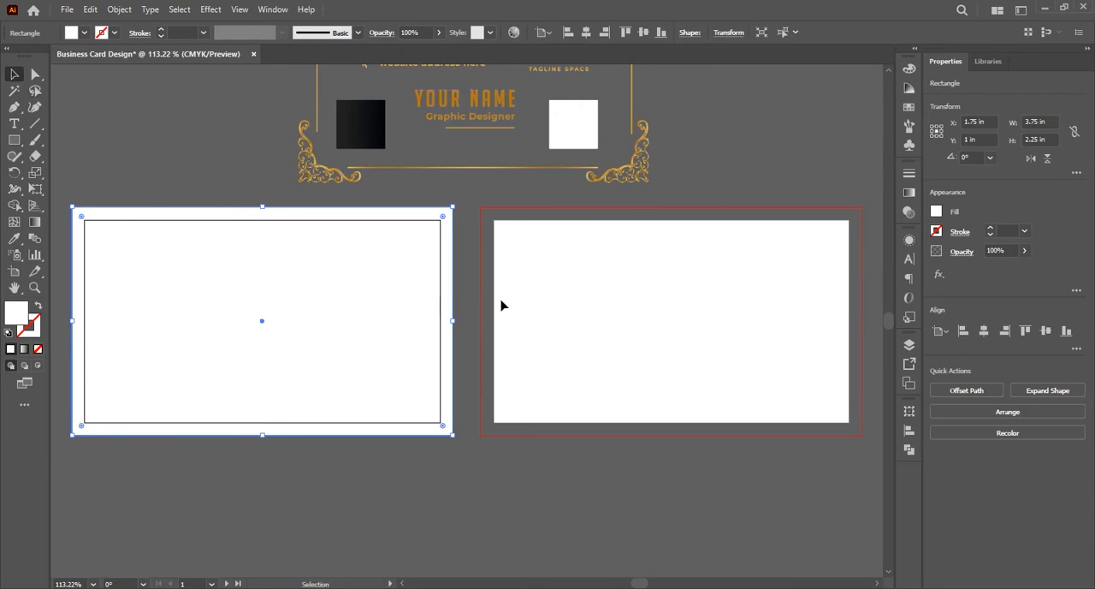
Set the rectangle's width to 3.25 in and its height to 1.75 in
click(729, 35)
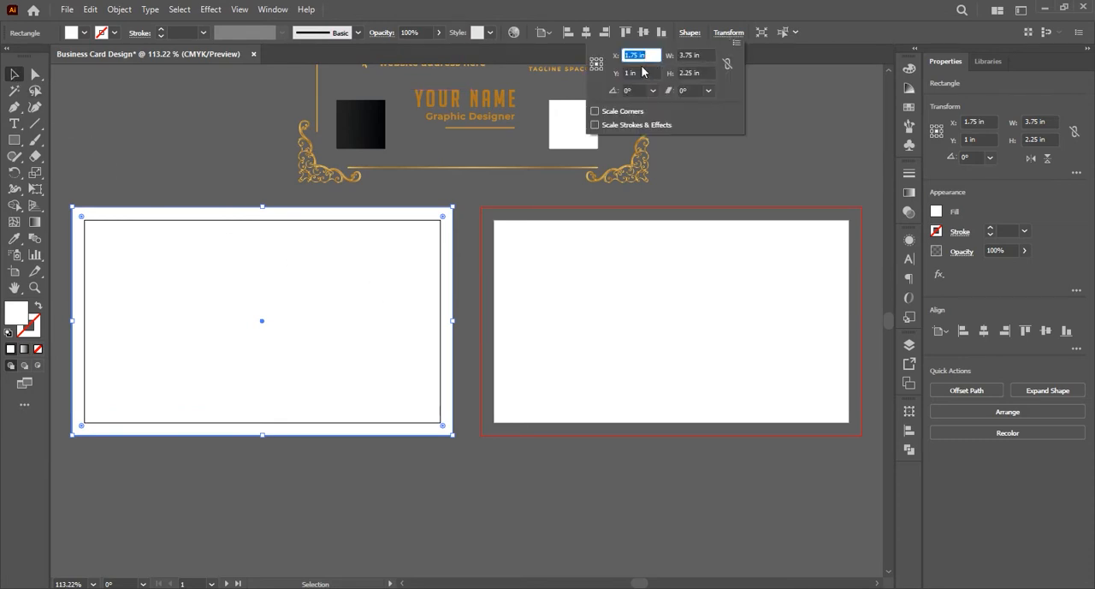
click(691, 55)
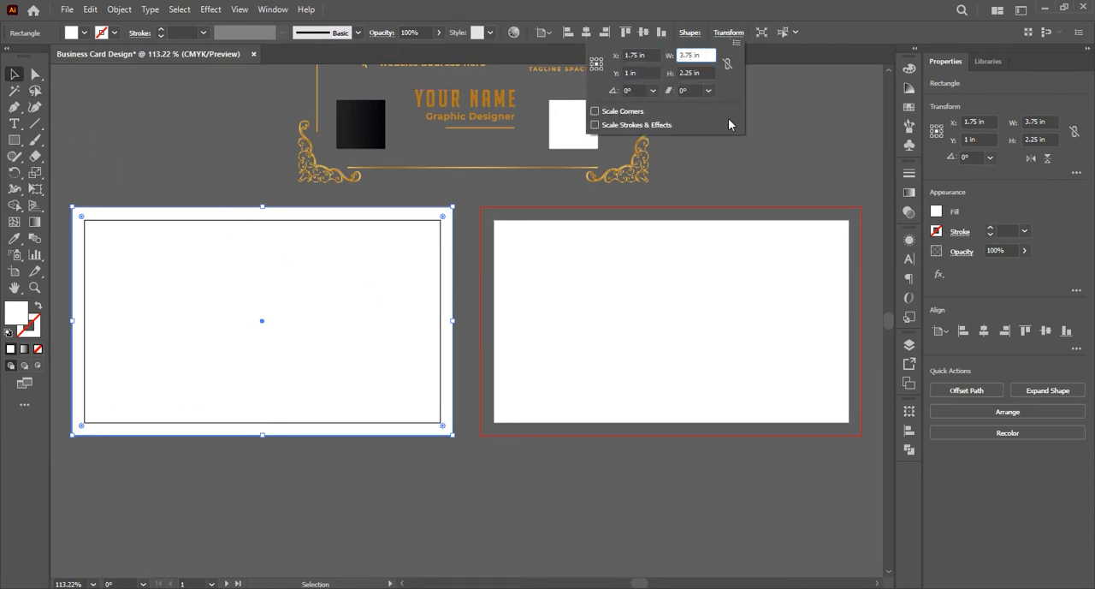
key(BackSpace)
text(2)
key(Tab)
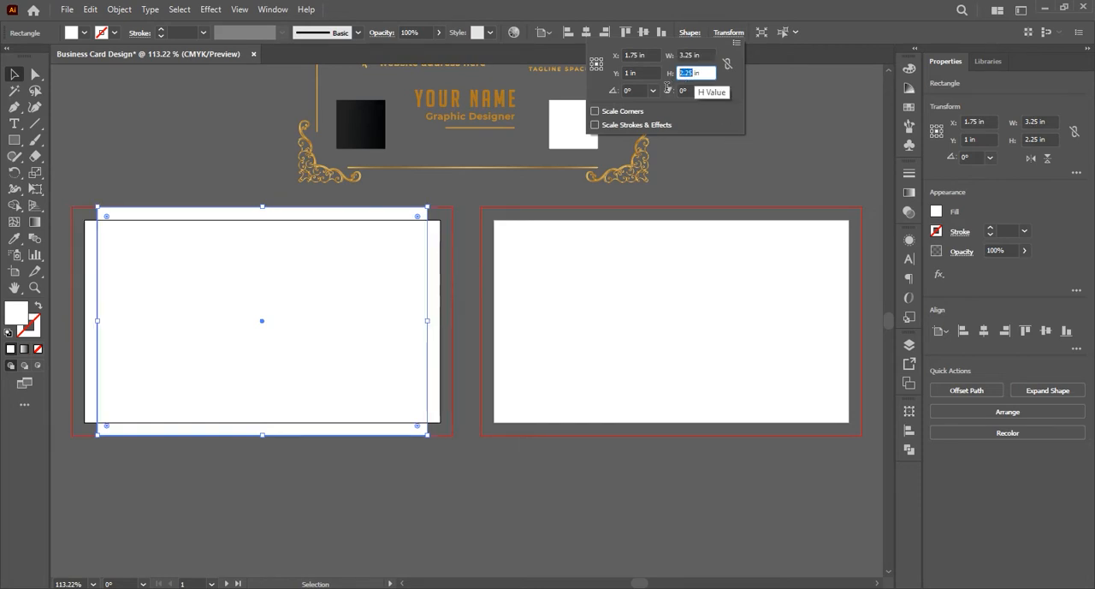
text(1)
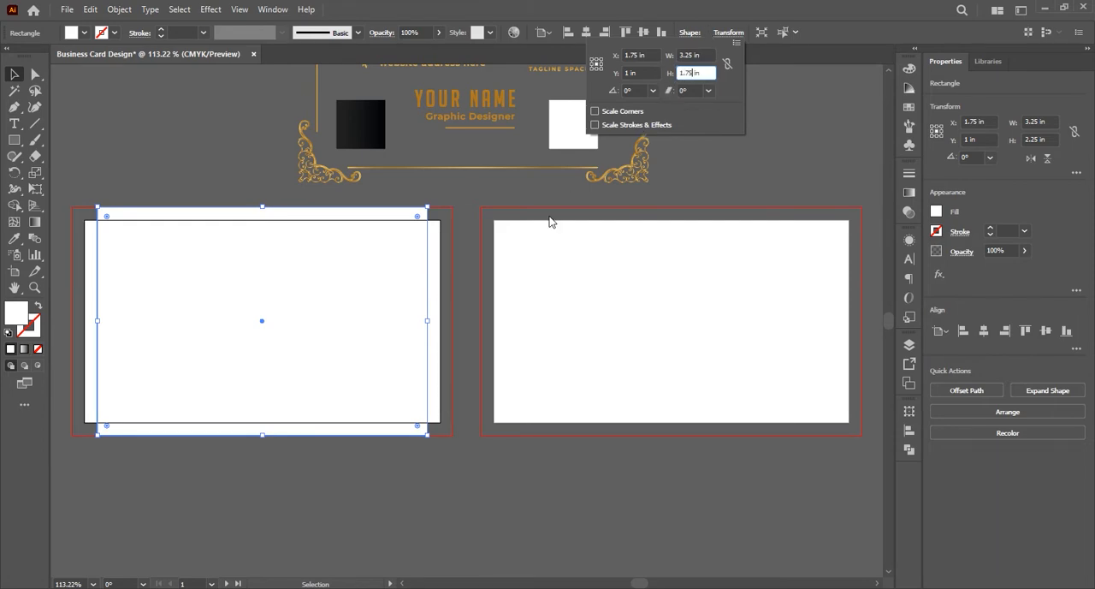
key(Return)
click(502, 293)
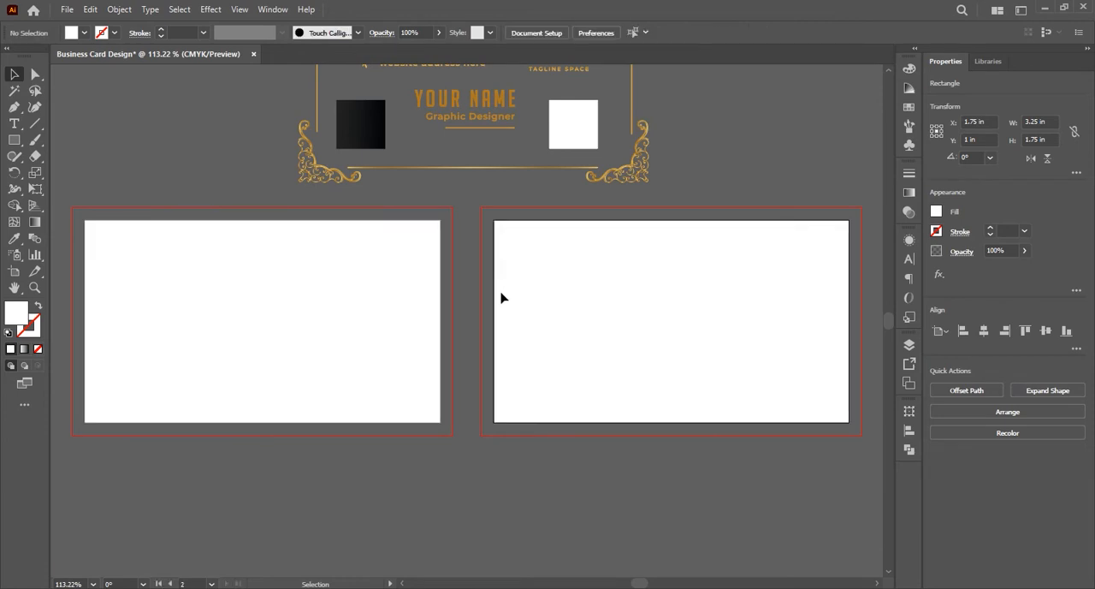
Duplicate the 3.25 × 1.75 in rectangle onto the centre of the second artboard
click(96, 336)
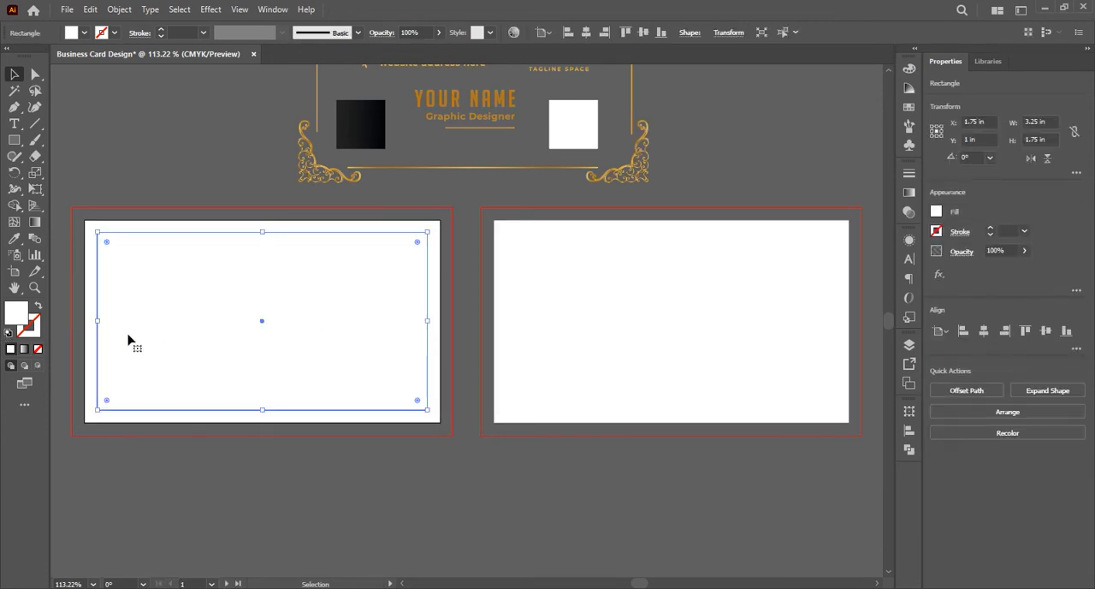
drag(262, 321, 674, 325)
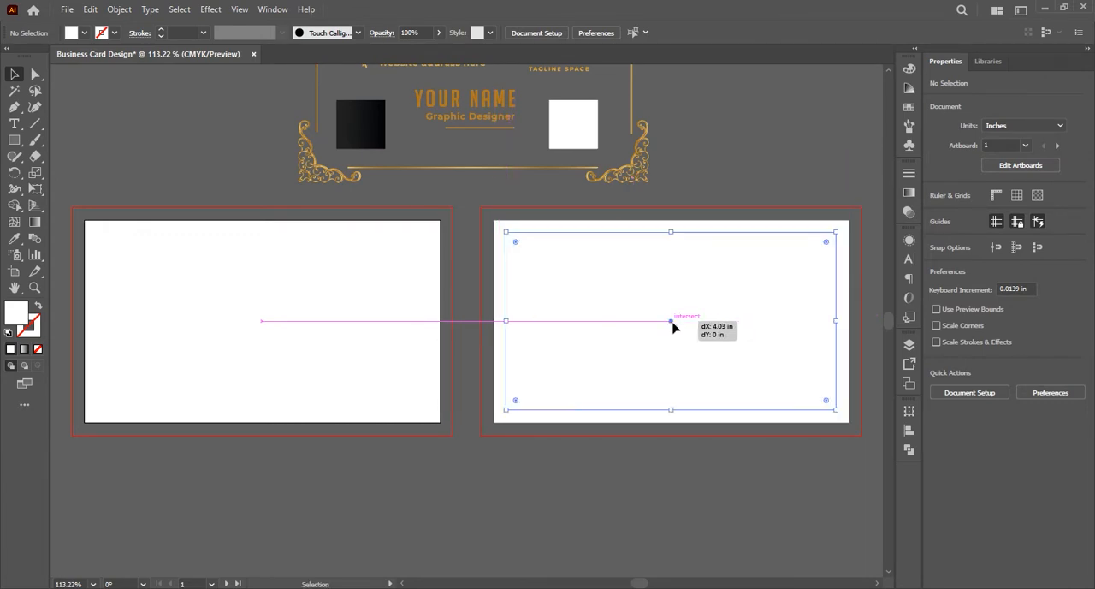
click(441, 451)
Convert the inset rectangles on both artboards into guides
drag(418, 407, 604, 349)
right_click(595, 306)
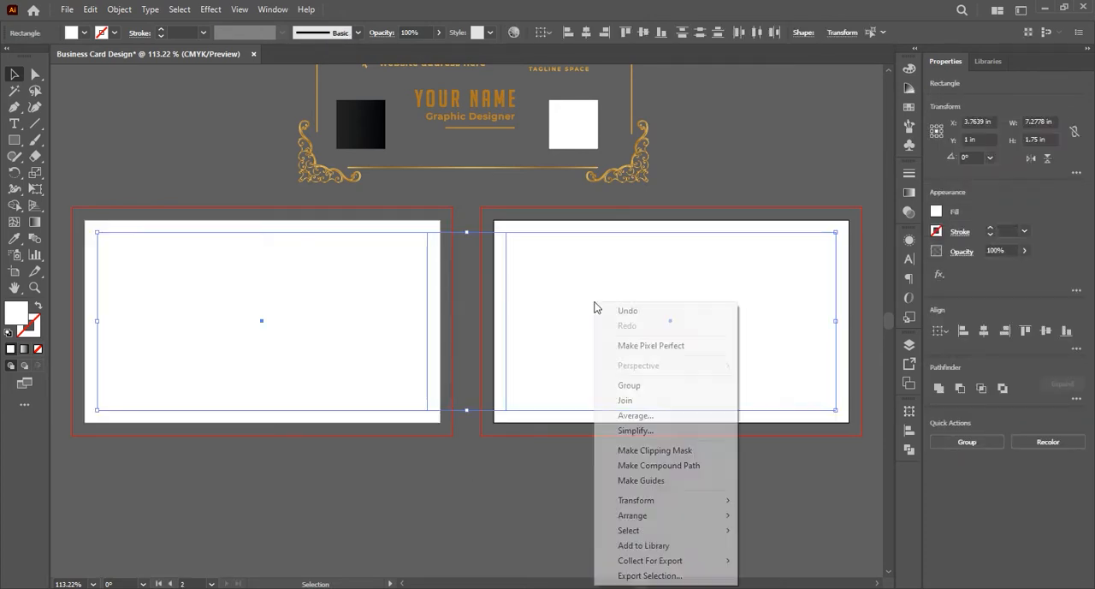
click(647, 482)
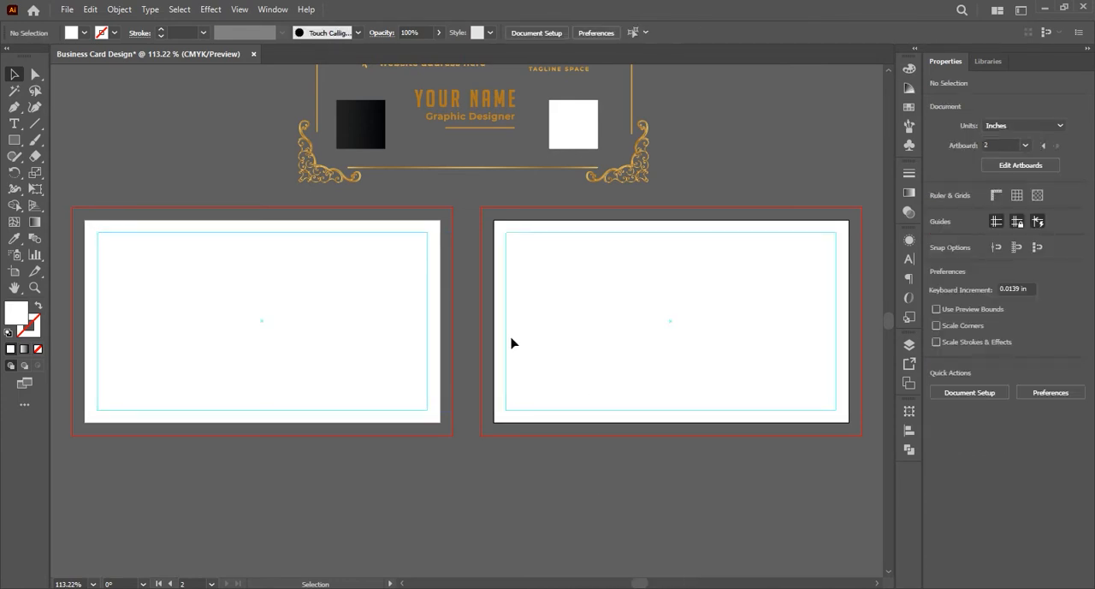
click(443, 329)
right_click(553, 373)
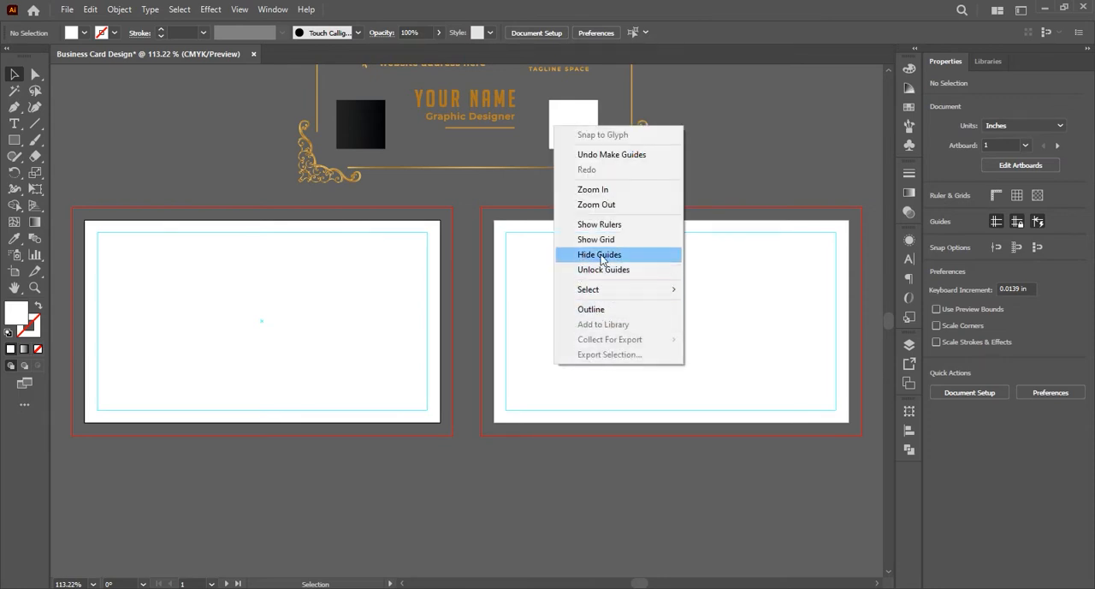
click(463, 382)
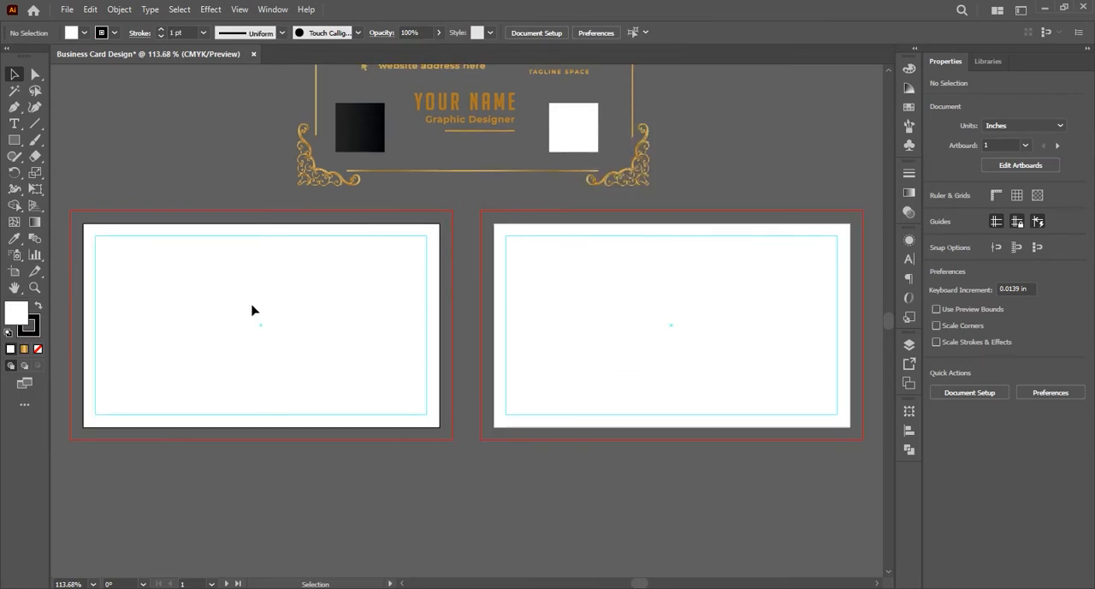
Draw a 3.5 × 2 in white rectangle exactly covering the first artboard and remove its stroke
click(14, 140)
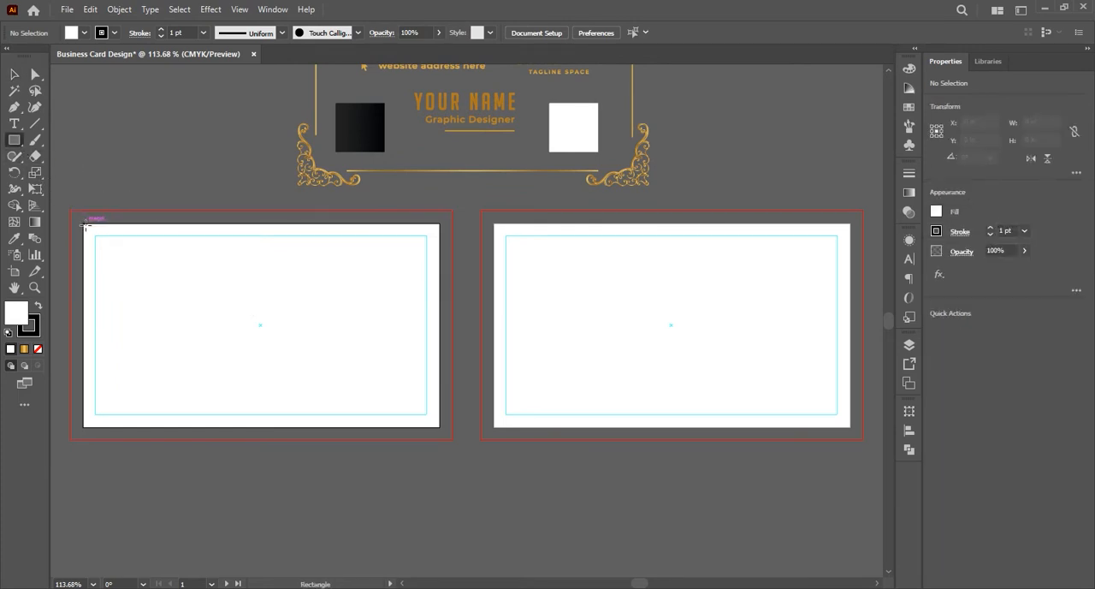
drag(85, 224, 439, 425)
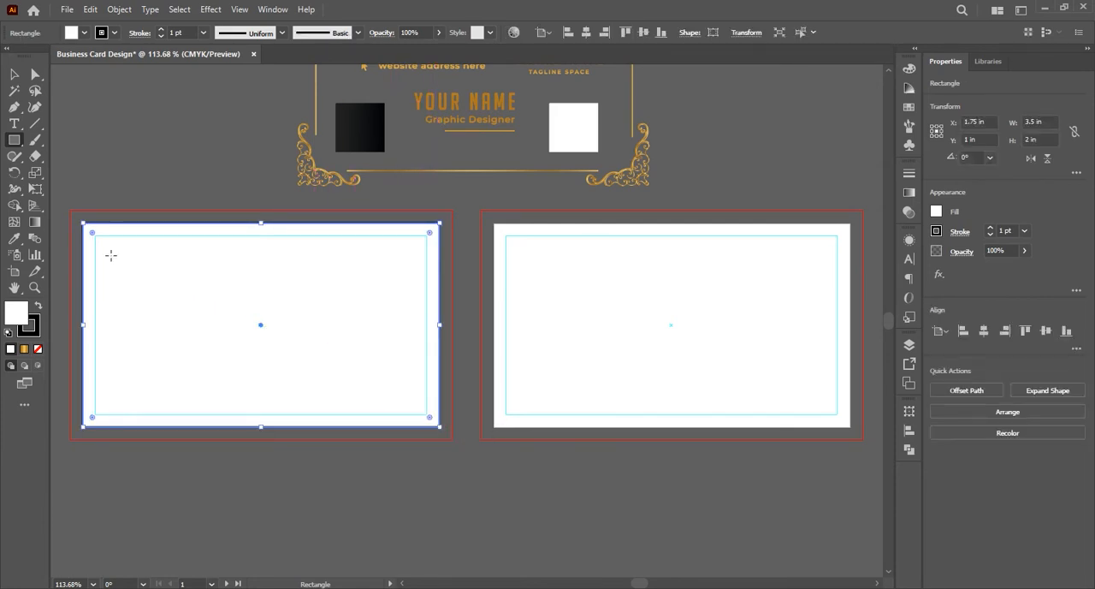
click(13, 74)
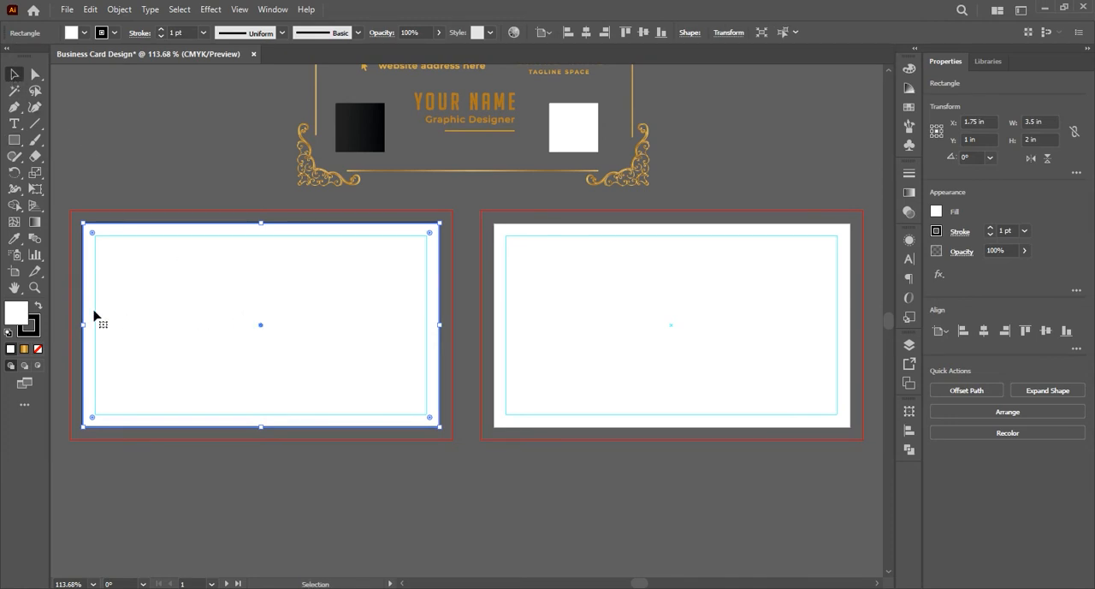
click(30, 333)
click(37, 348)
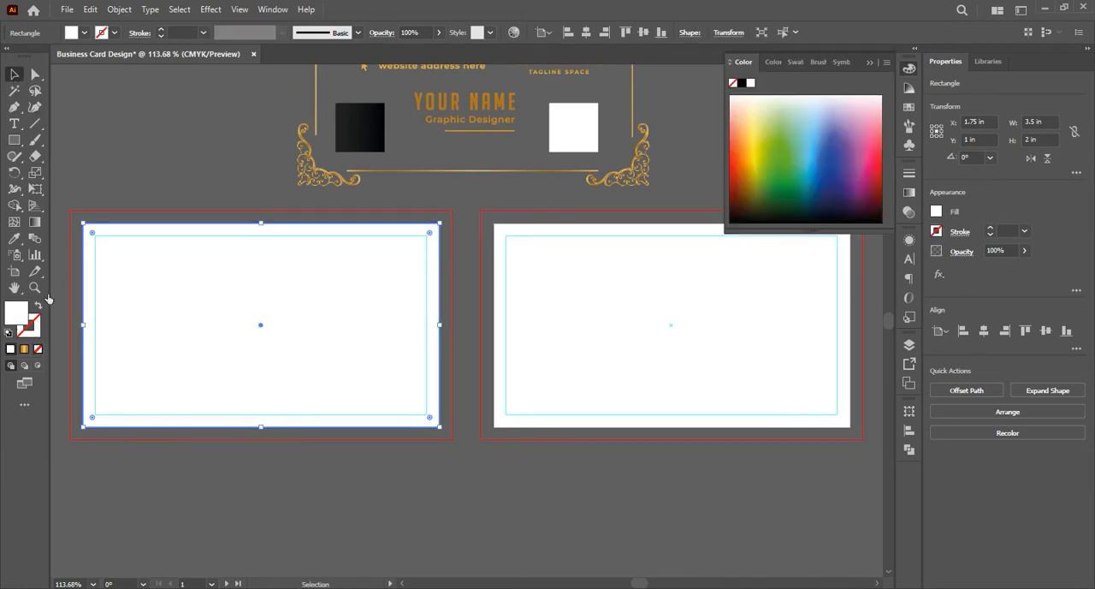
click(134, 185)
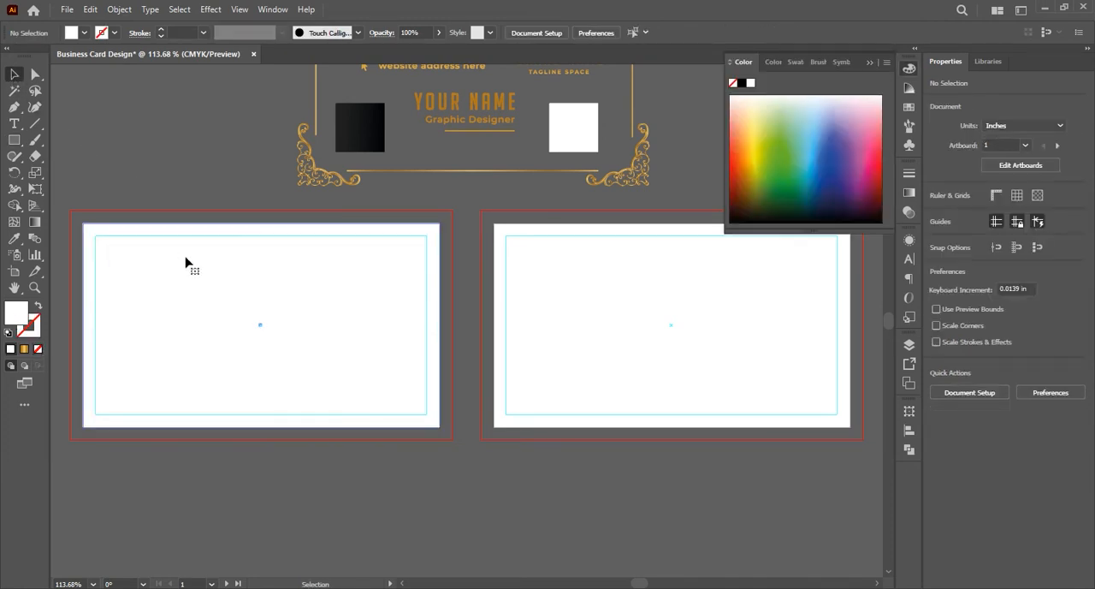
Stretch two opposite corners of the first artboard's rectangle out to the bleed lines, about 3.76 × 2.25 in
click(186, 263)
drag(441, 428, 454, 440)
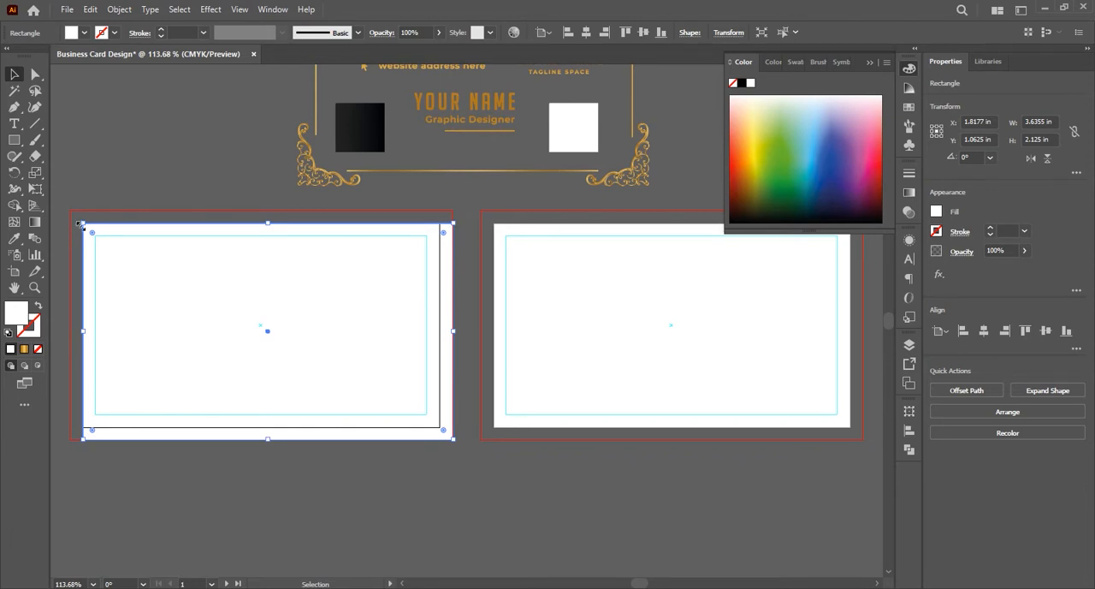
drag(80, 225, 70, 210)
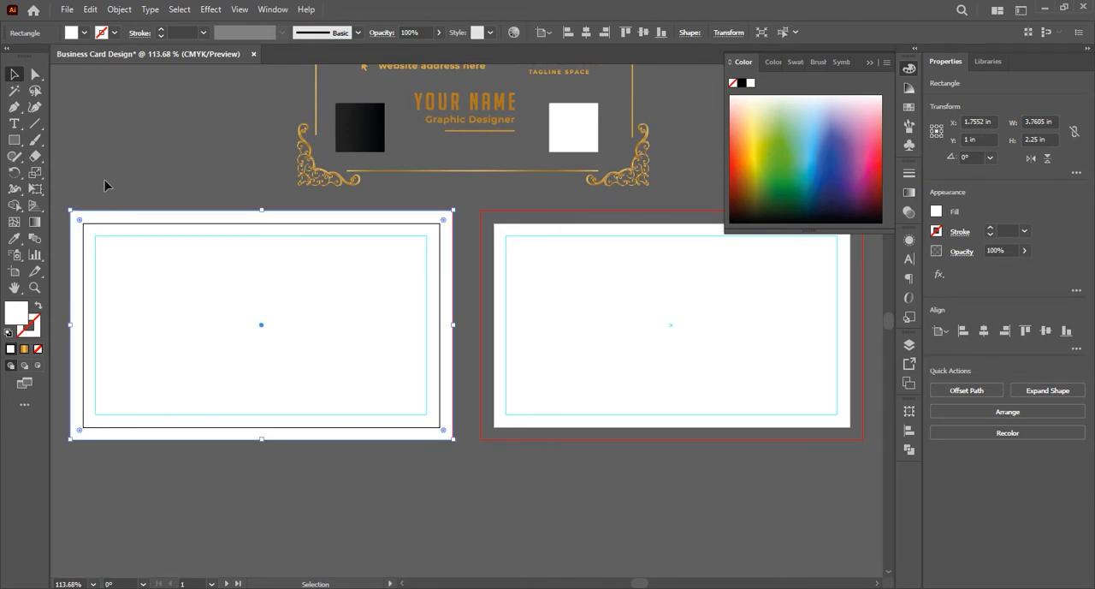
Align the rectangle's right edge precisely with the bleed line, making the rectangle 3.75 in wide
click(508, 359)
scroll(454, 359, up, 4)
scroll(454, 358, up, 1)
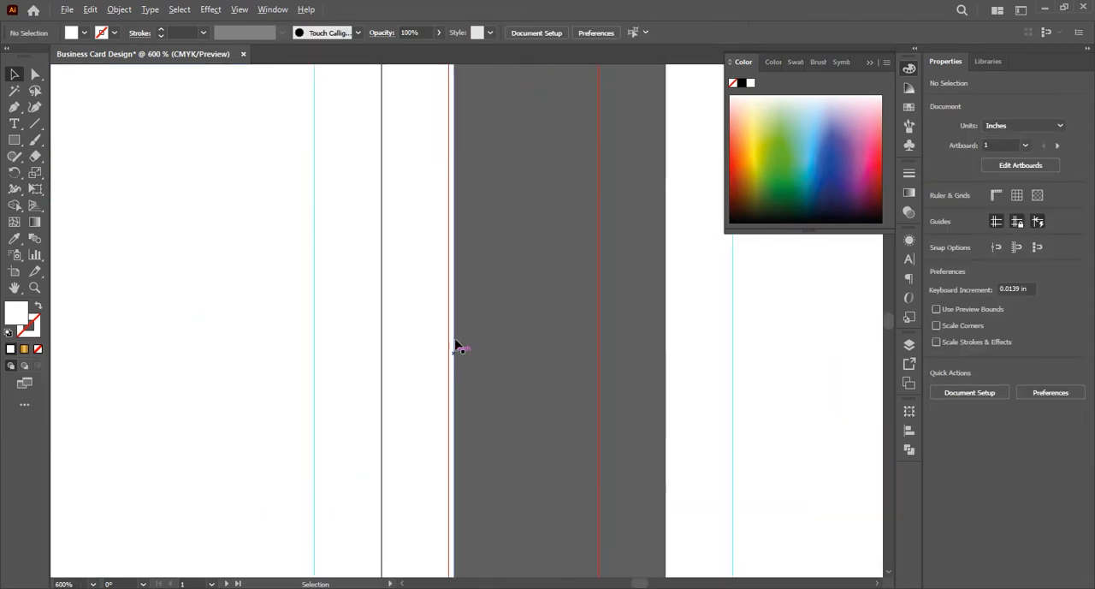
click(456, 272)
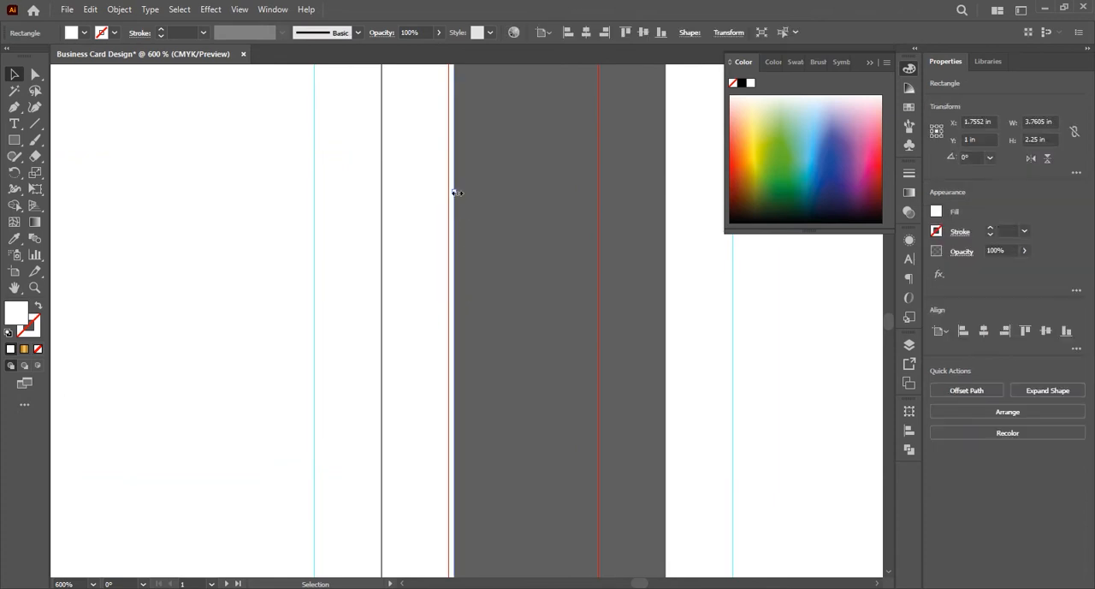
drag(453, 191, 448, 193)
scroll(433, 281, down, 2)
scroll(433, 280, down, 3)
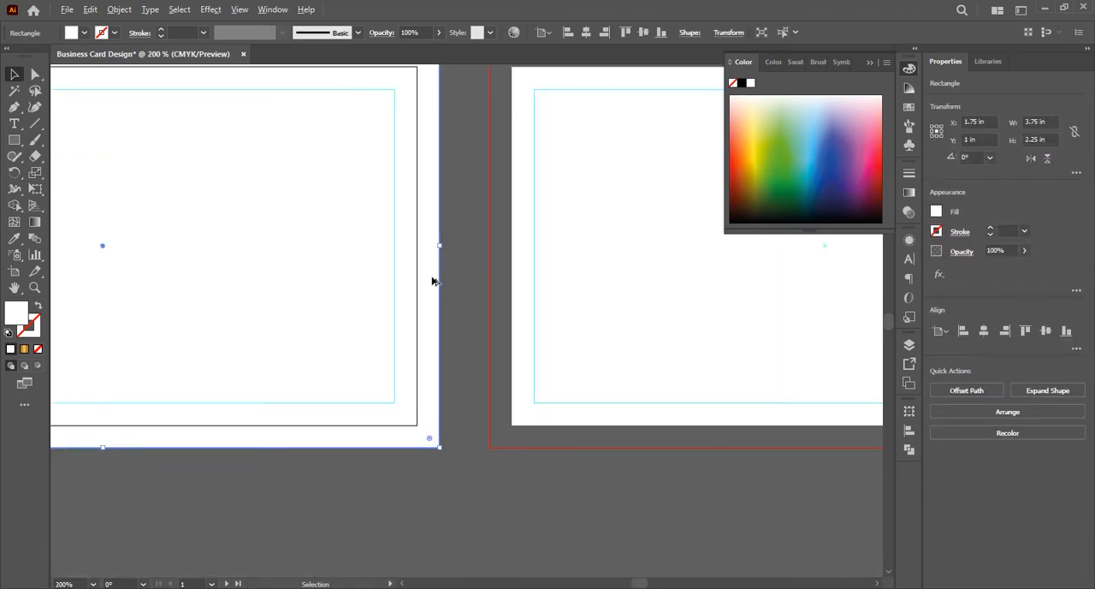
scroll(433, 281, up, 1)
scroll(433, 280, down, 1)
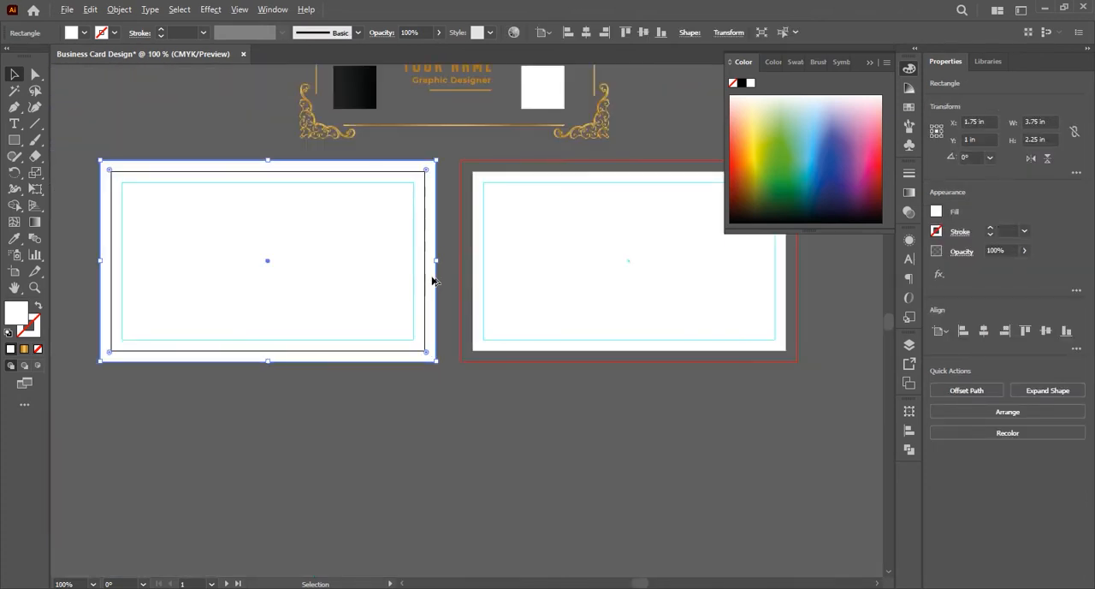
Fill the first artboard's rectangle with the black gradient sampled from the pasted dark square using the Eyedropper
scroll(433, 283, up, 2)
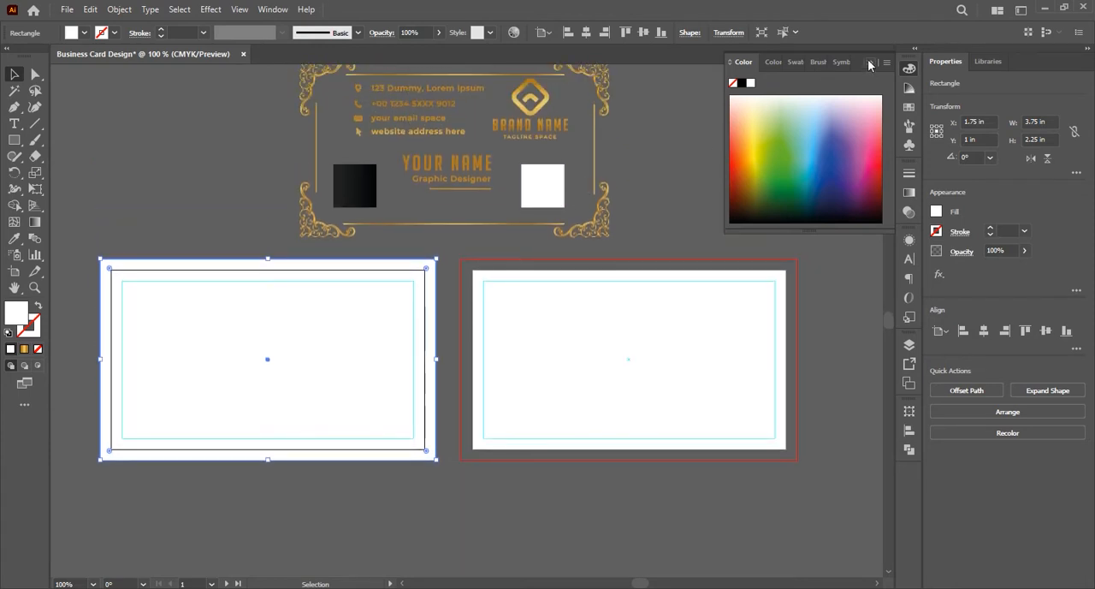
scroll(563, 269, down, 2)
scroll(563, 268, down, 1)
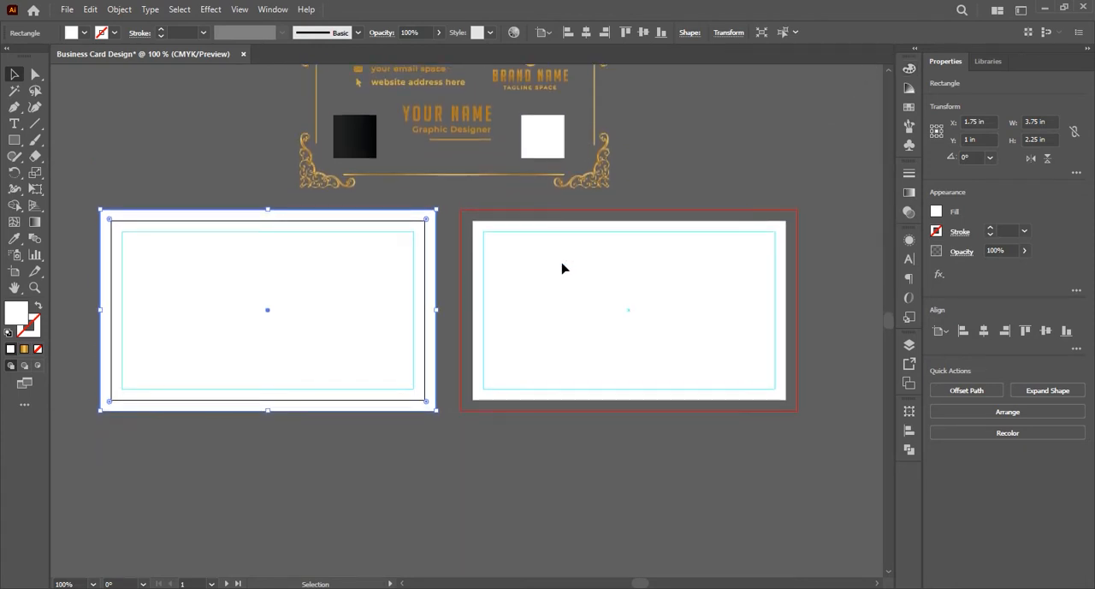
scroll(269, 437, up, 1)
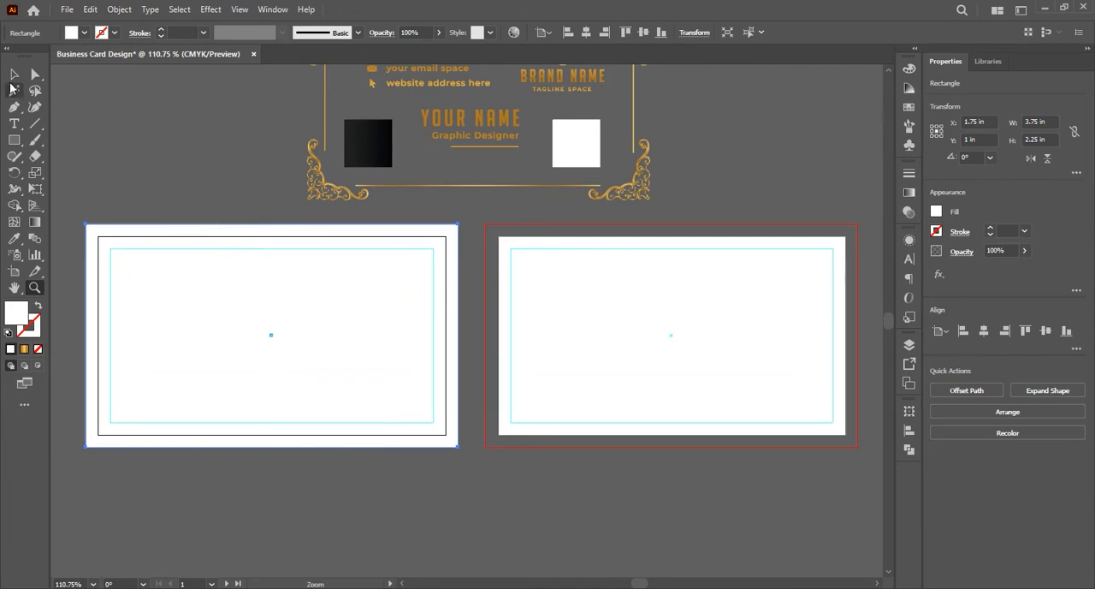
click(14, 238)
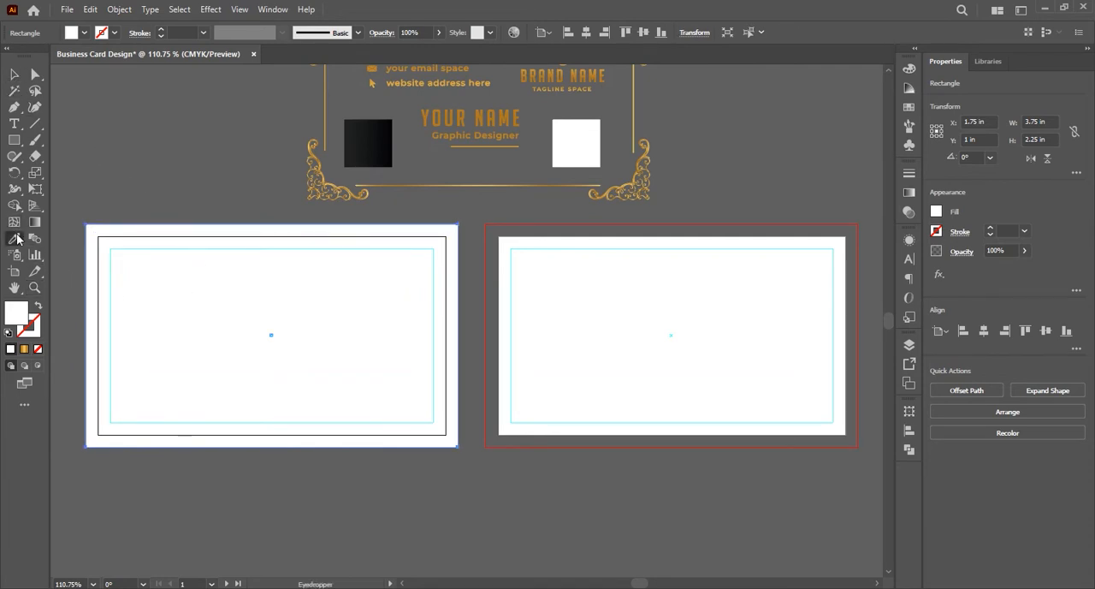
click(372, 144)
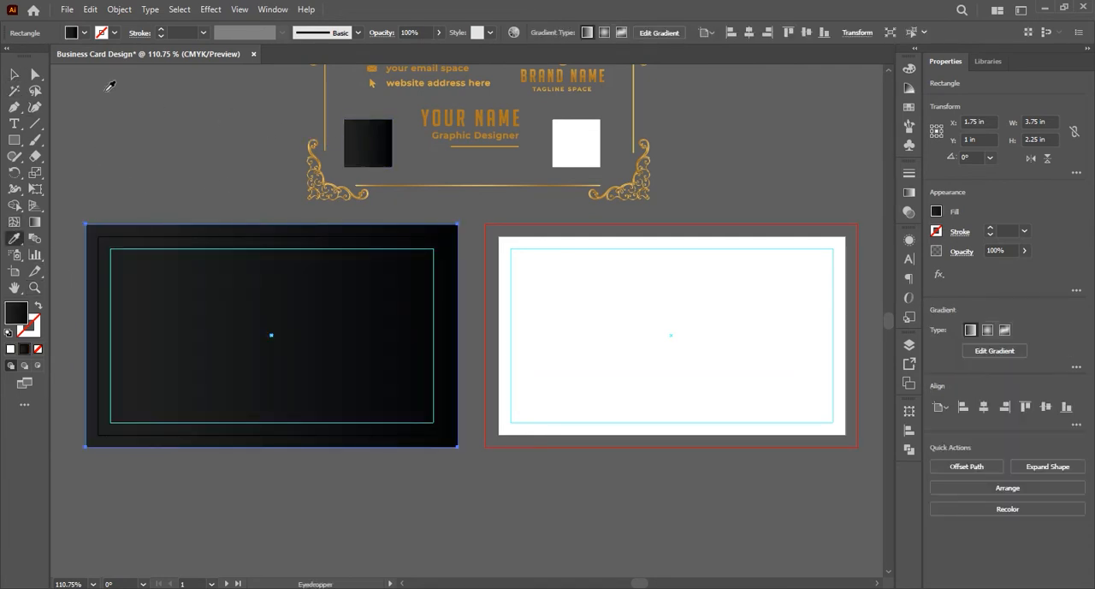
click(14, 74)
Redirect the black gradient on the first artboard's rectangle diagonally, from its upper-left corner to its lower-right corner
click(35, 221)
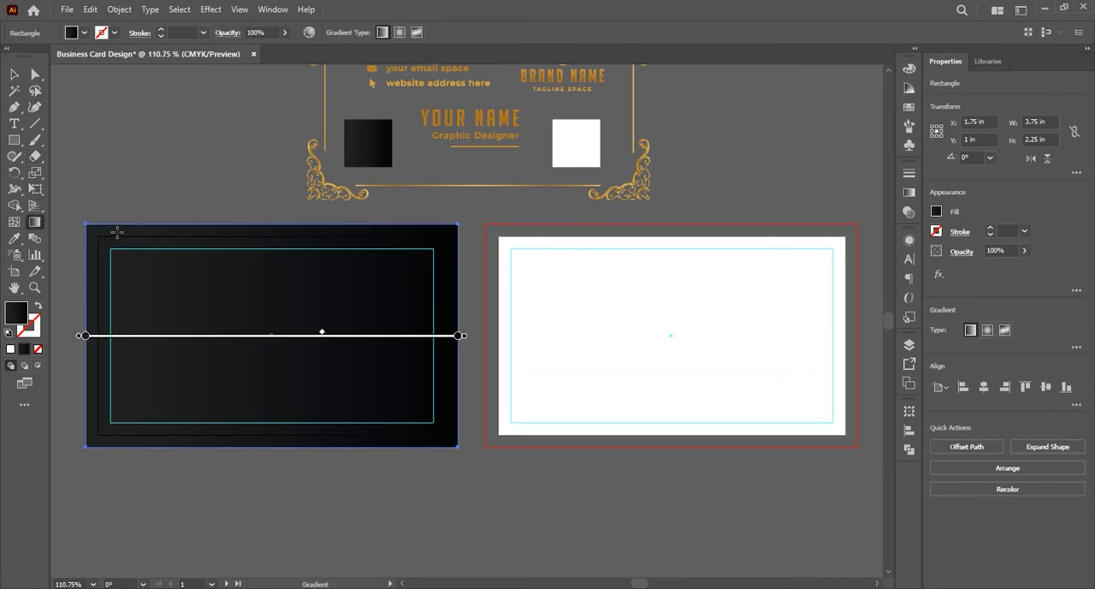
drag(85, 224, 458, 447)
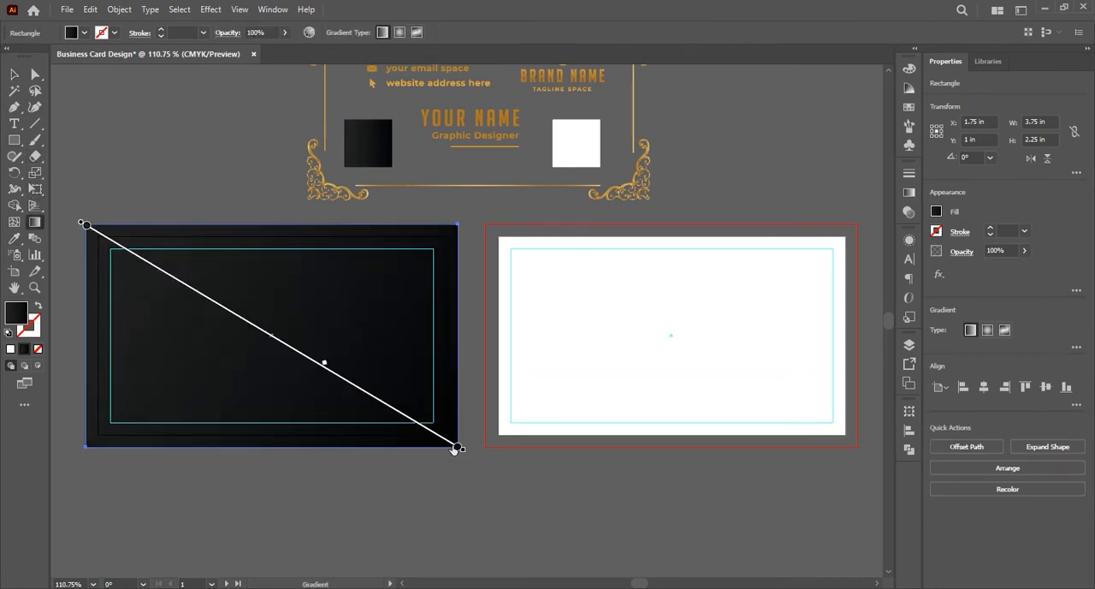
click(14, 77)
click(173, 167)
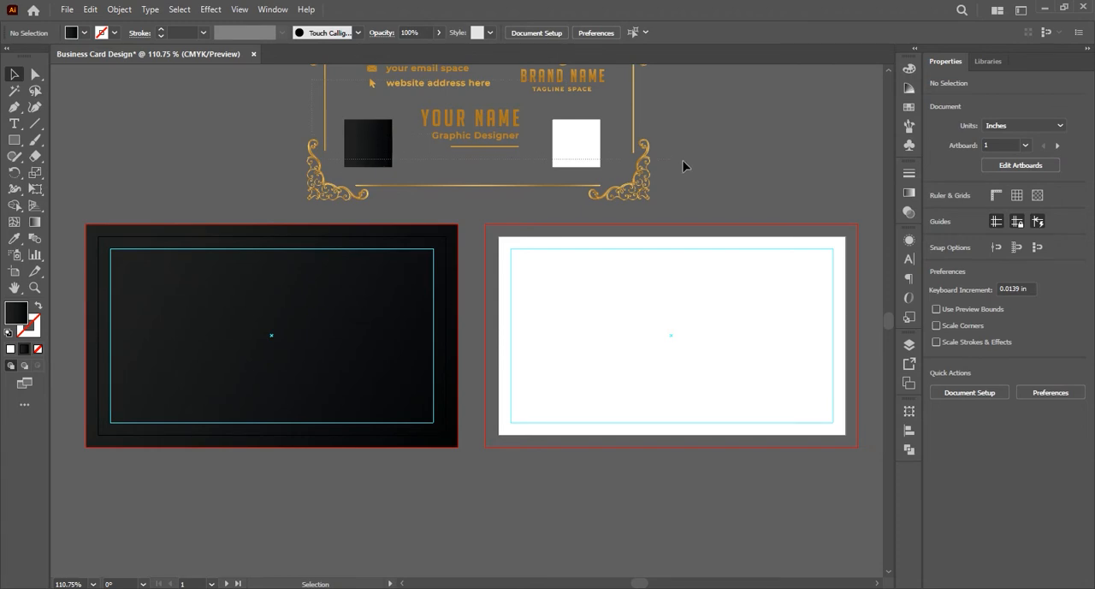
Bring all the pasted design elements above the artboards to the front of the stacking order
drag(684, 166, 650, 169)
right_click(650, 169)
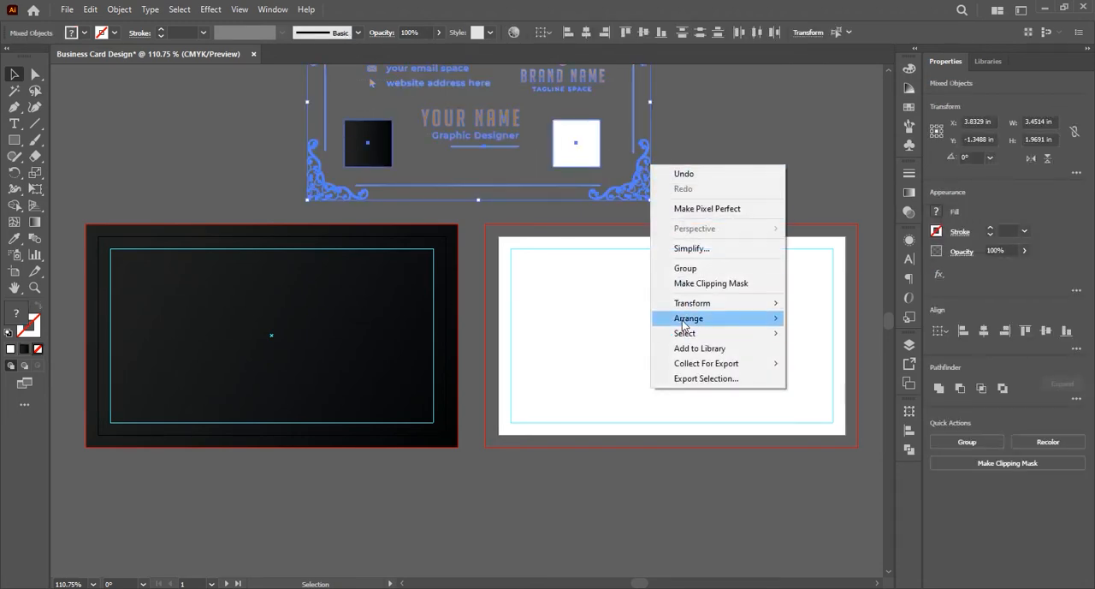
mouse_move(689, 319)
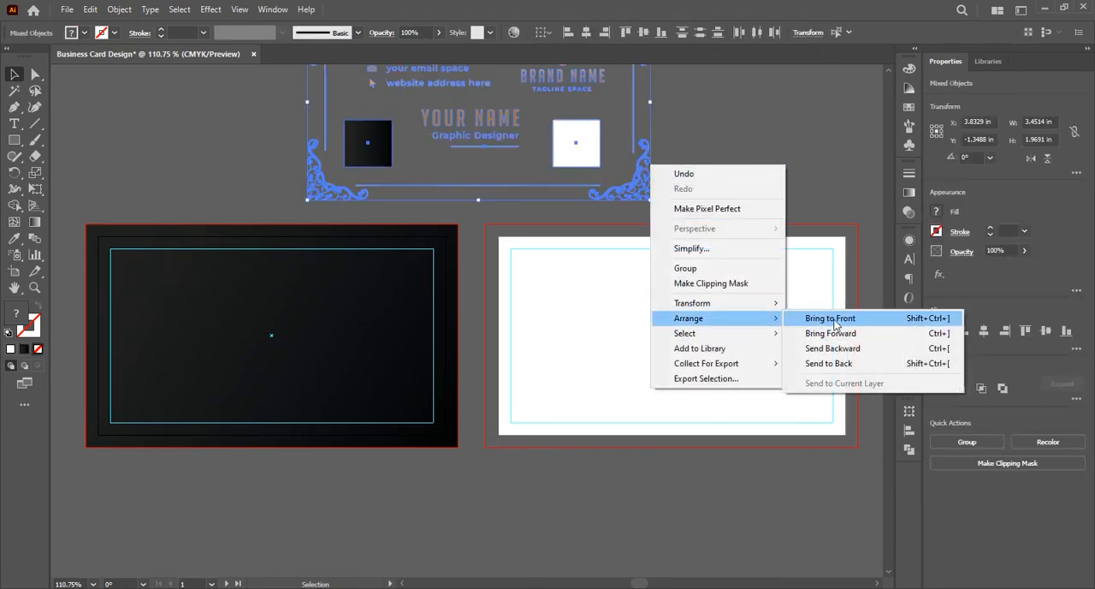
click(830, 319)
click(684, 175)
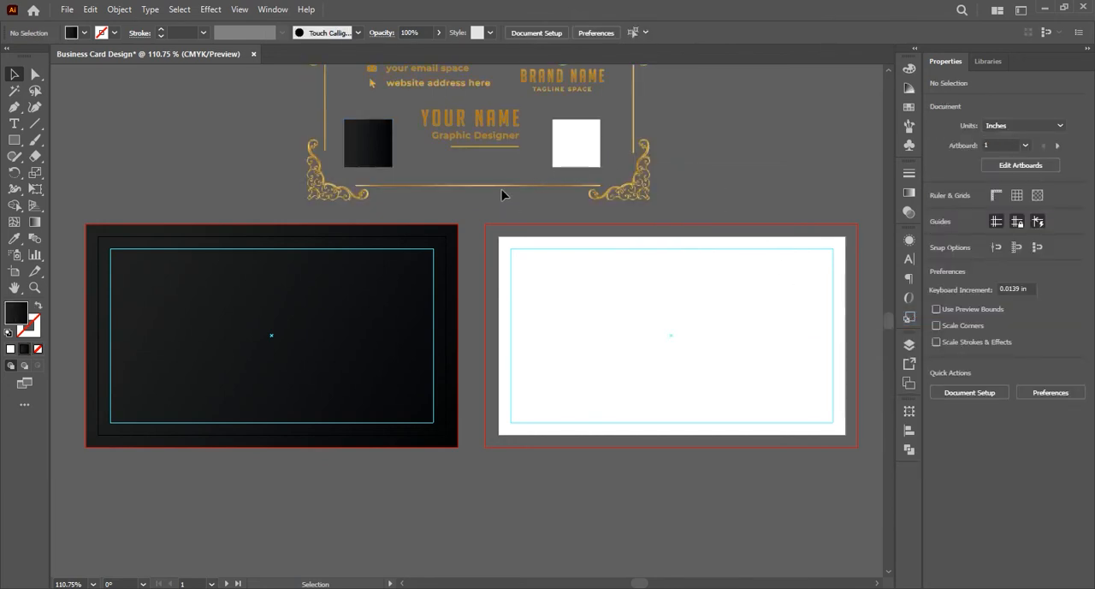
Place a copy of the gold ornamental frame on the first artboard and centre it horizontally and vertically
drag(501, 186, 294, 419)
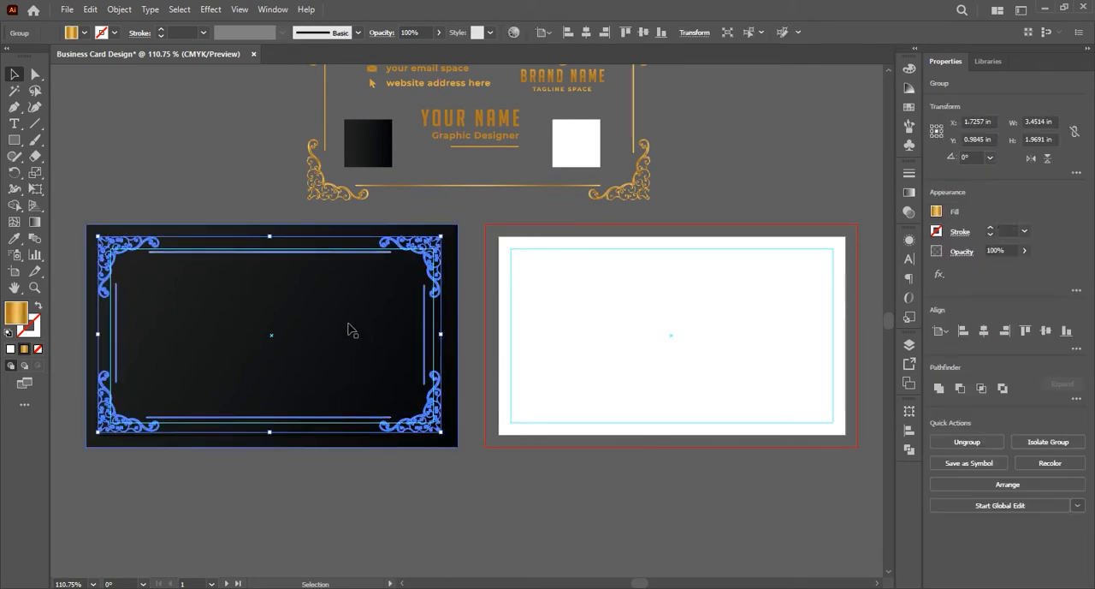
click(325, 337)
click(142, 248)
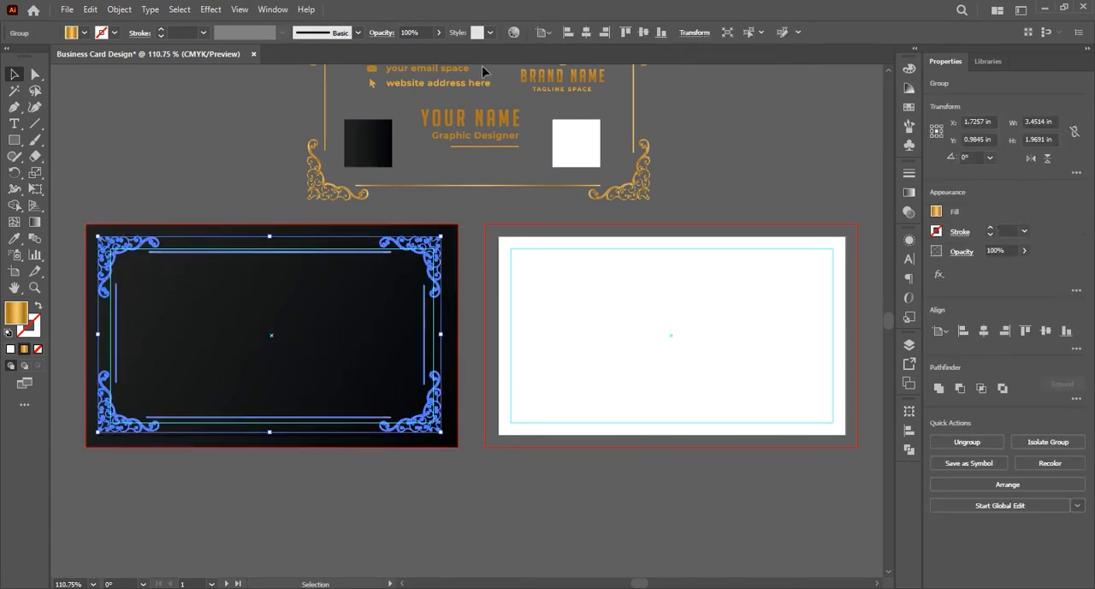
click(586, 33)
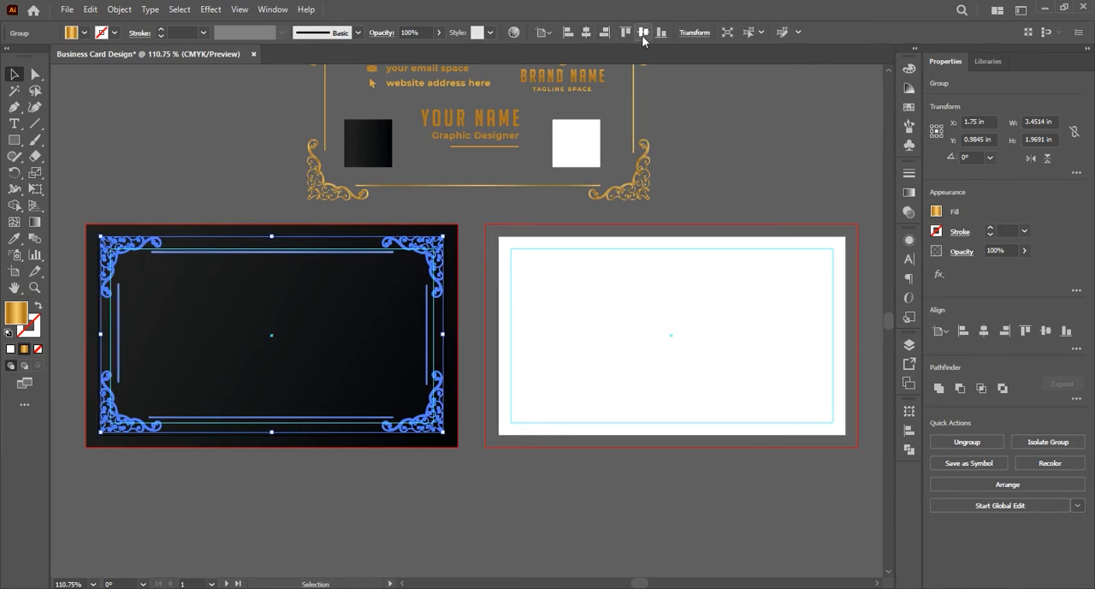
click(644, 32)
click(254, 188)
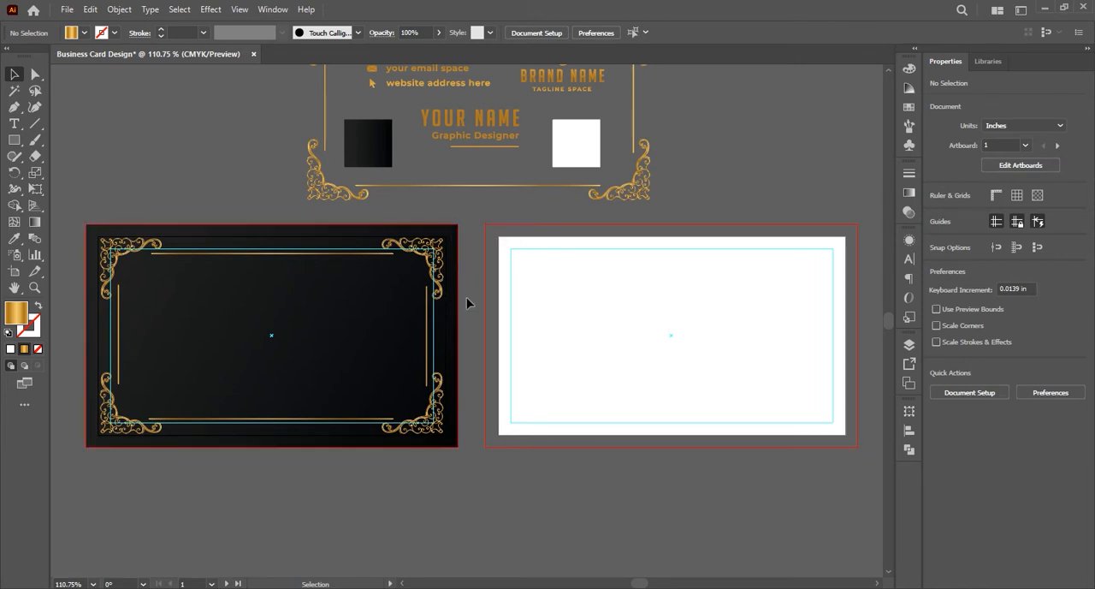
Move the gold BRAND NAME logo group onto the first artboard and centre it horizontally and vertically
drag(563, 85, 266, 355)
click(586, 31)
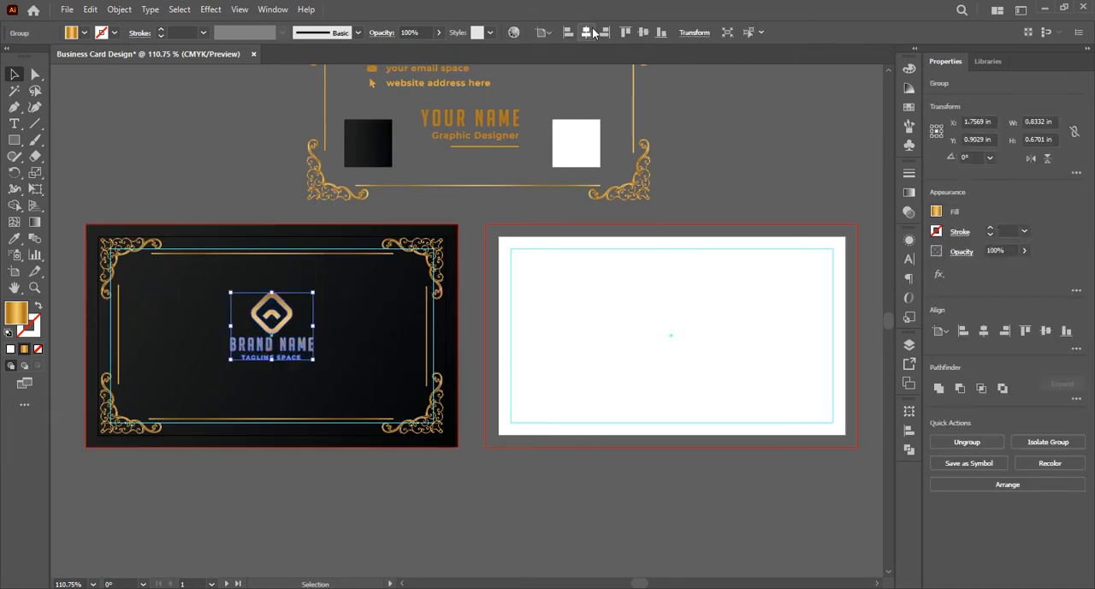
click(644, 31)
click(252, 177)
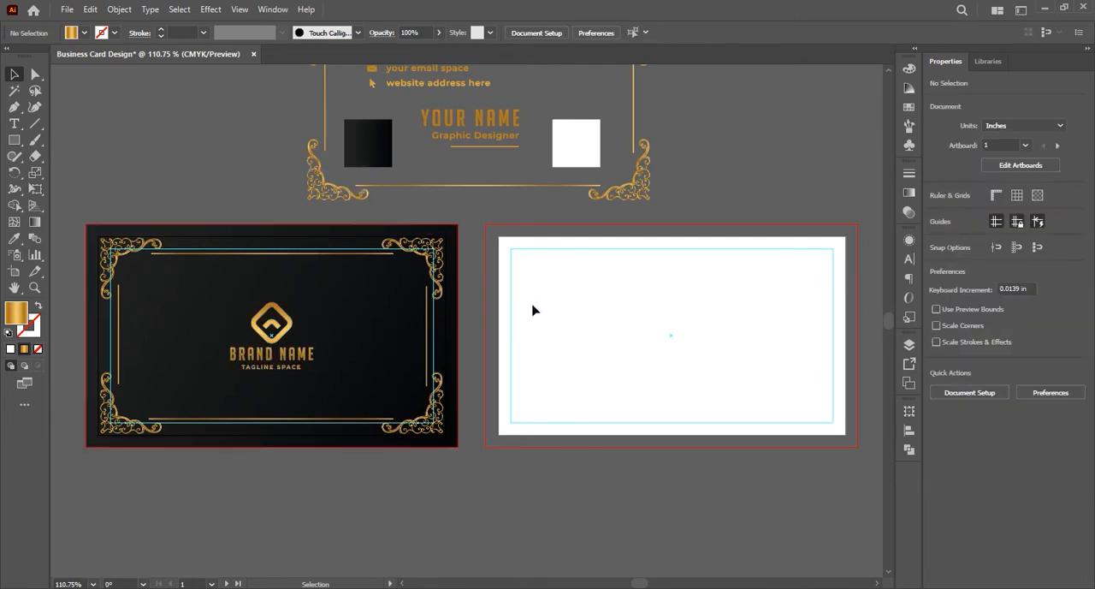
Draw a rectangle over the second artboard out to its bleed lines, about 3.76 × 2.25 in
click(608, 320)
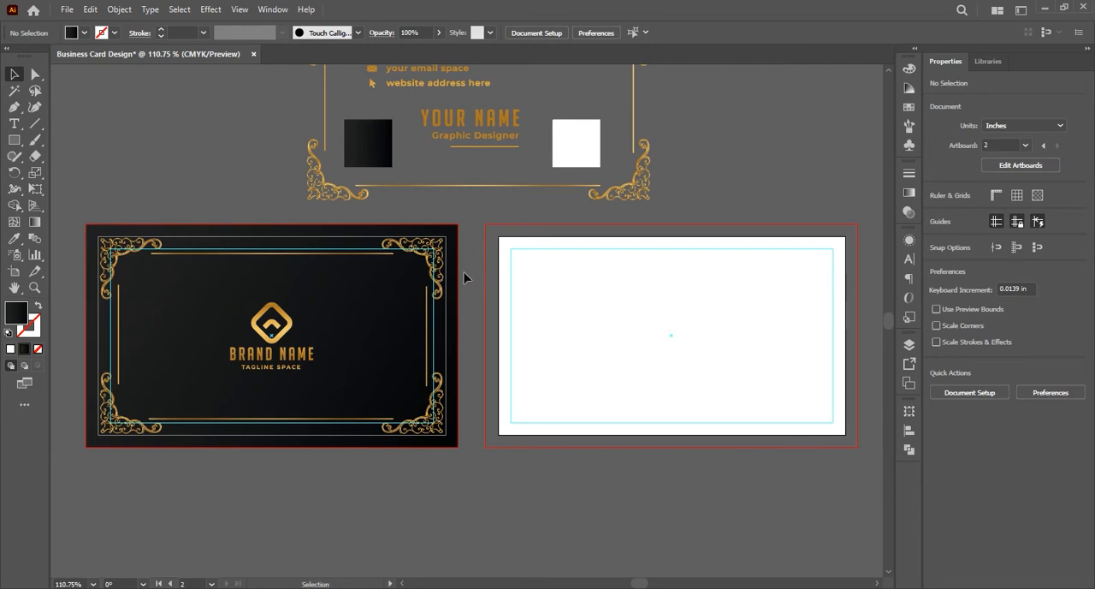
click(13, 140)
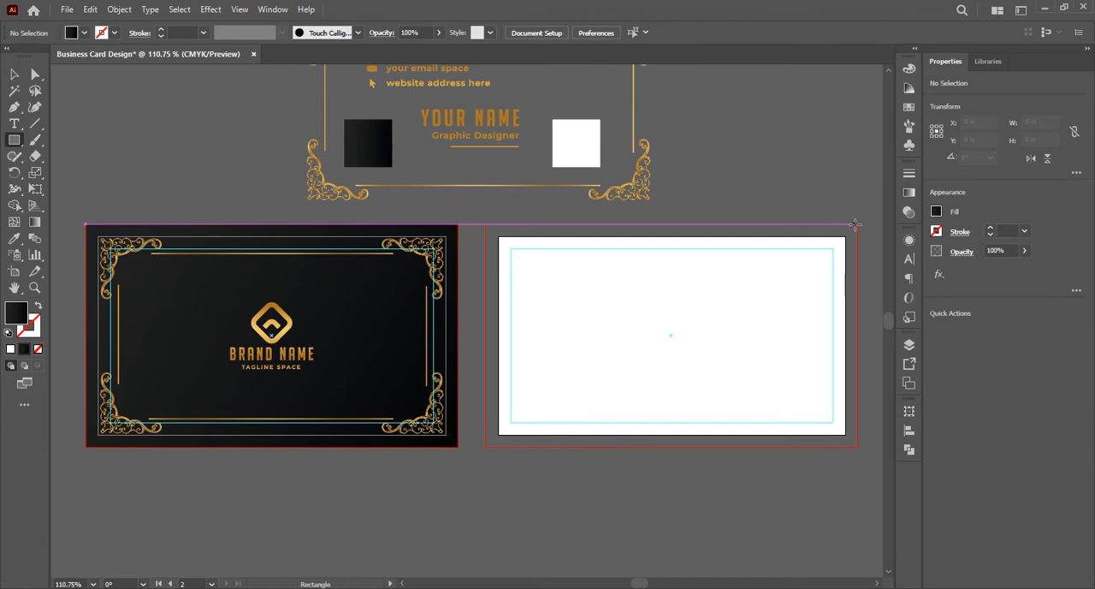
mouse_move(855, 224)
mouse_down()
mouse_move(639, 378)
mouse_move(484, 445)
mouse_up()
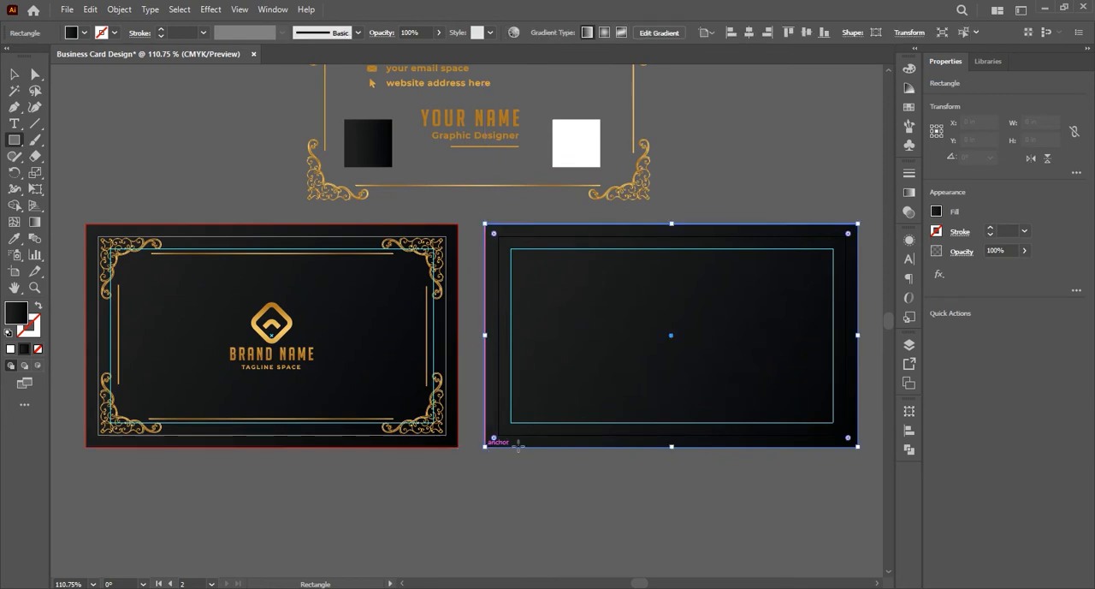
Fill the second artboard's rectangle with the white sampled from the pasted white square using the Eyedropper
click(13, 75)
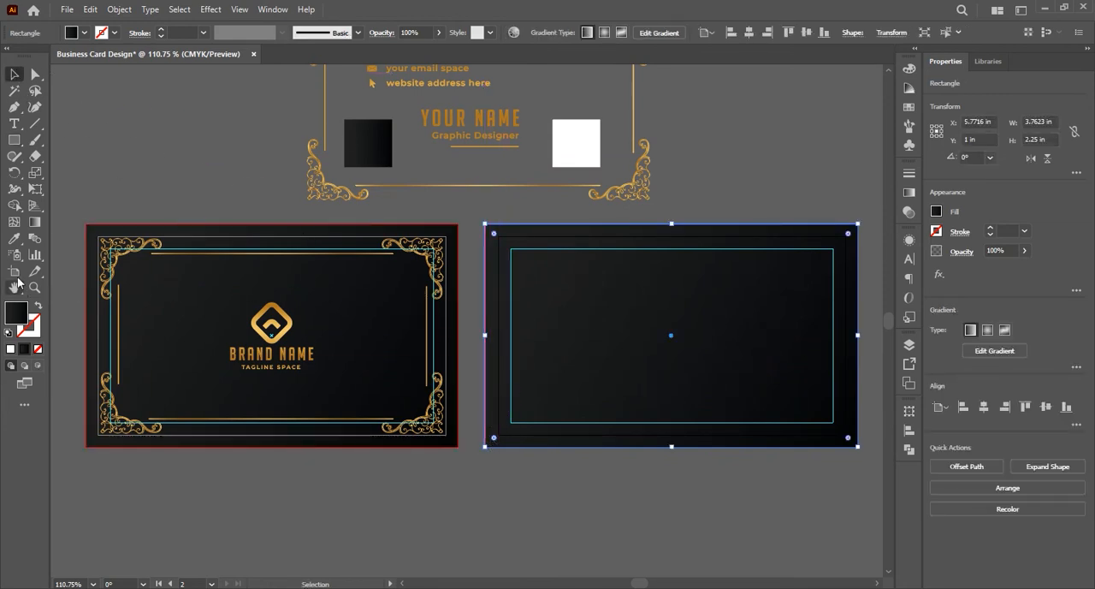
click(13, 238)
click(579, 154)
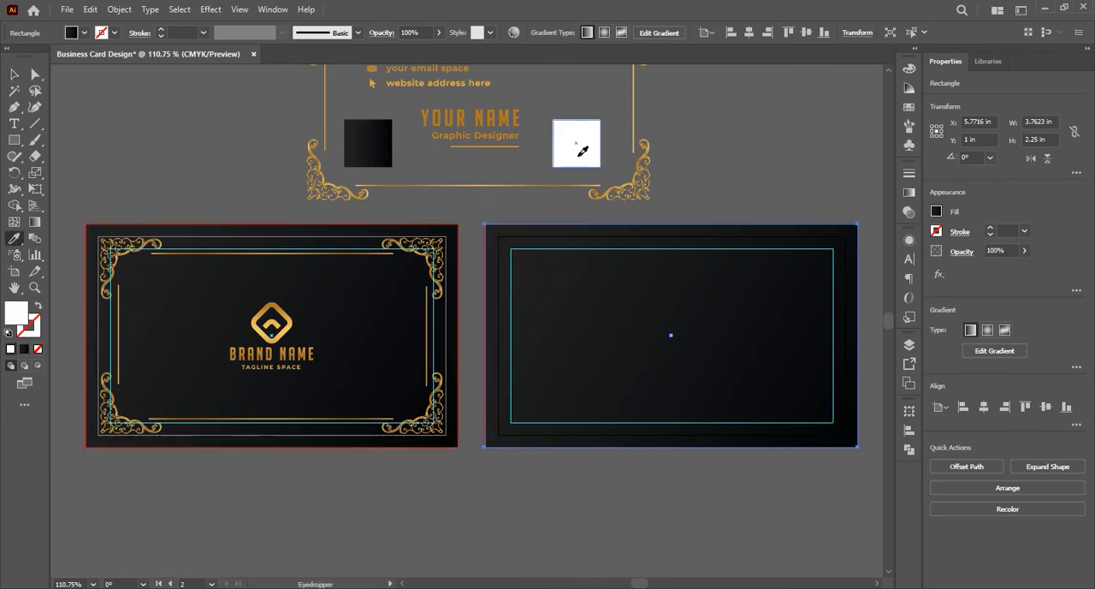
click(14, 74)
click(268, 213)
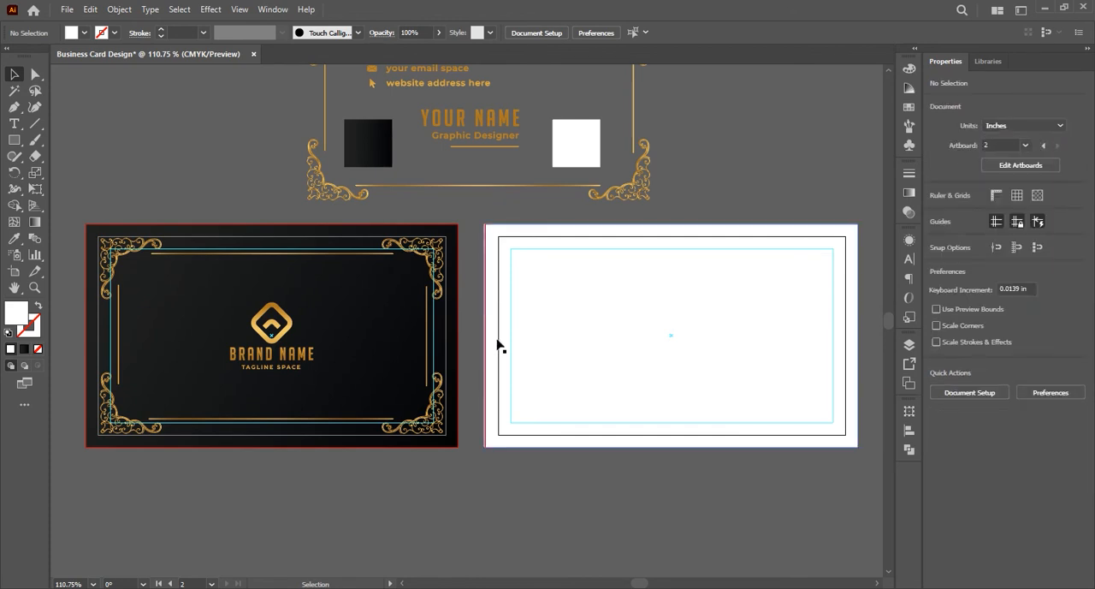
Align the white rectangle's left edge precisely with the second artboard's bleed line, making the rectangle 3.75 in wide
scroll(492, 342, up, 1)
scroll(493, 342, up, 3)
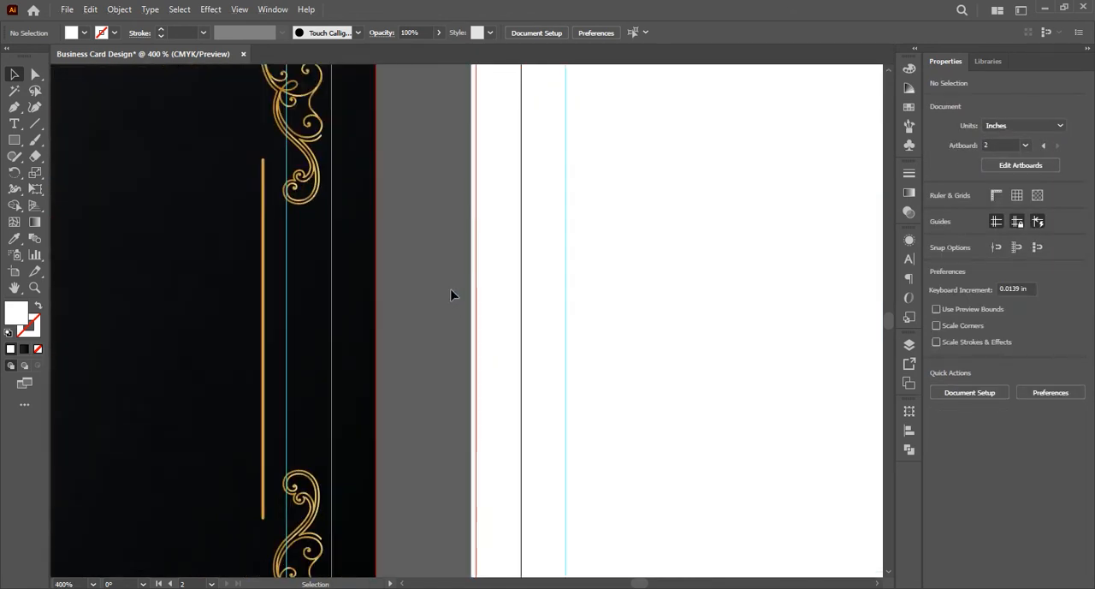
click(499, 314)
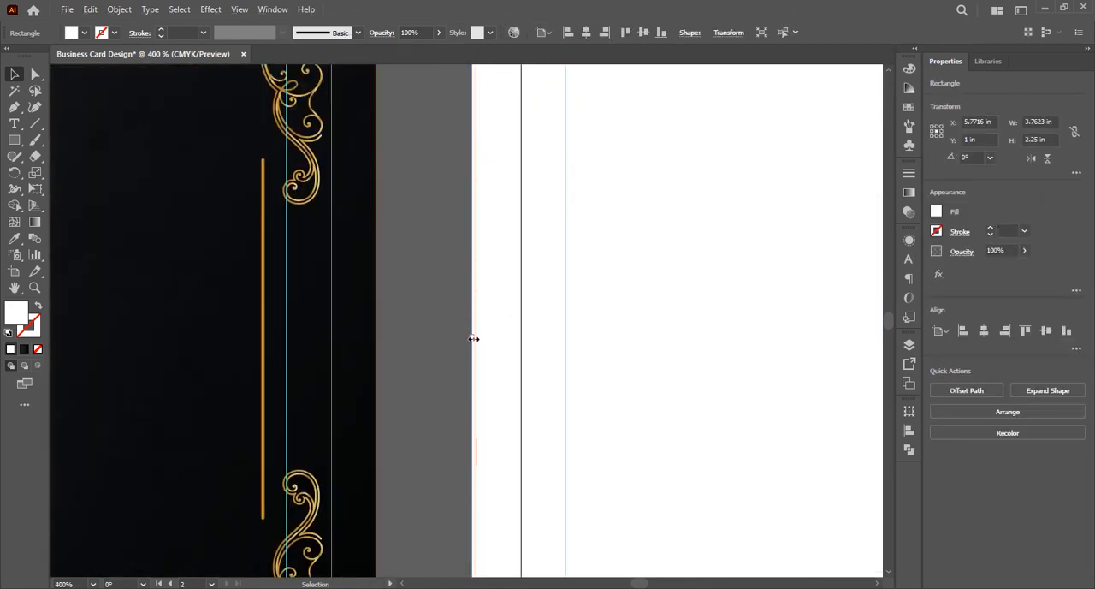
drag(473, 339, 477, 333)
scroll(496, 325, down, 2)
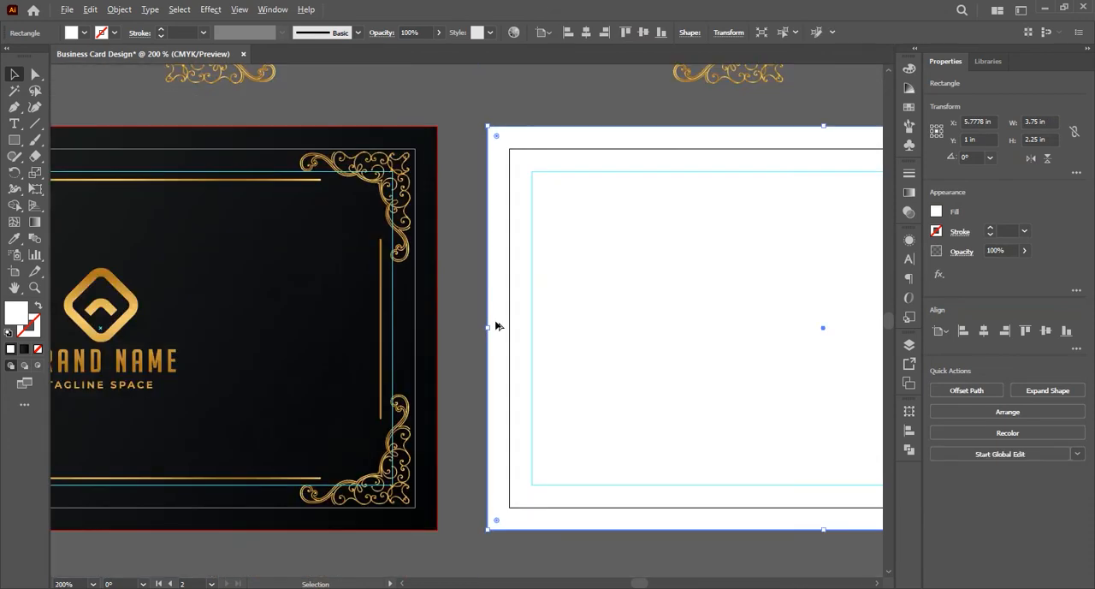
scroll(496, 325, down, 2)
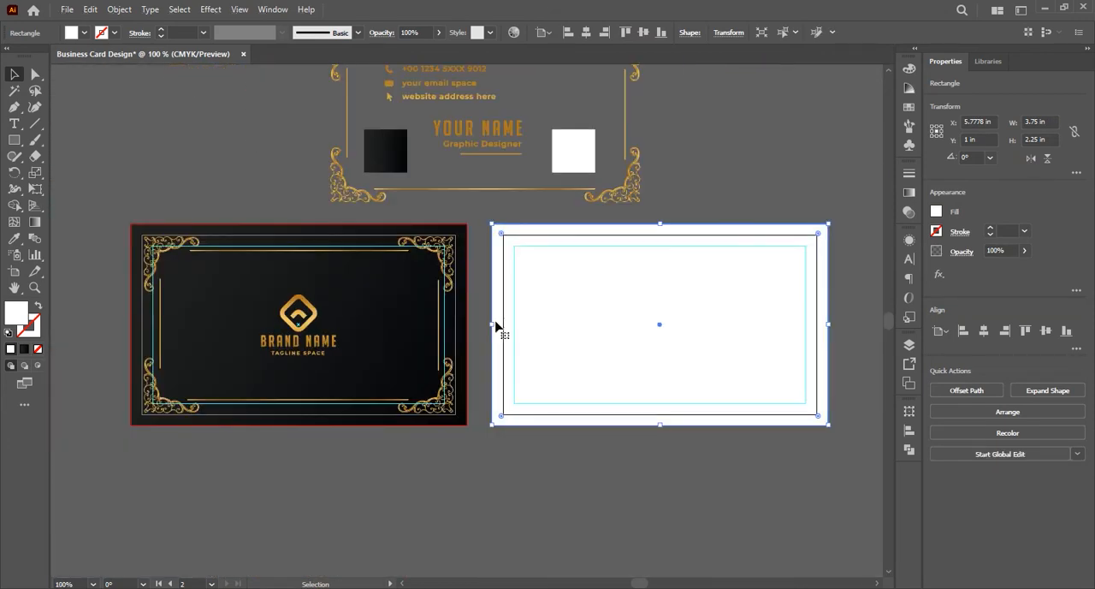
key(z)
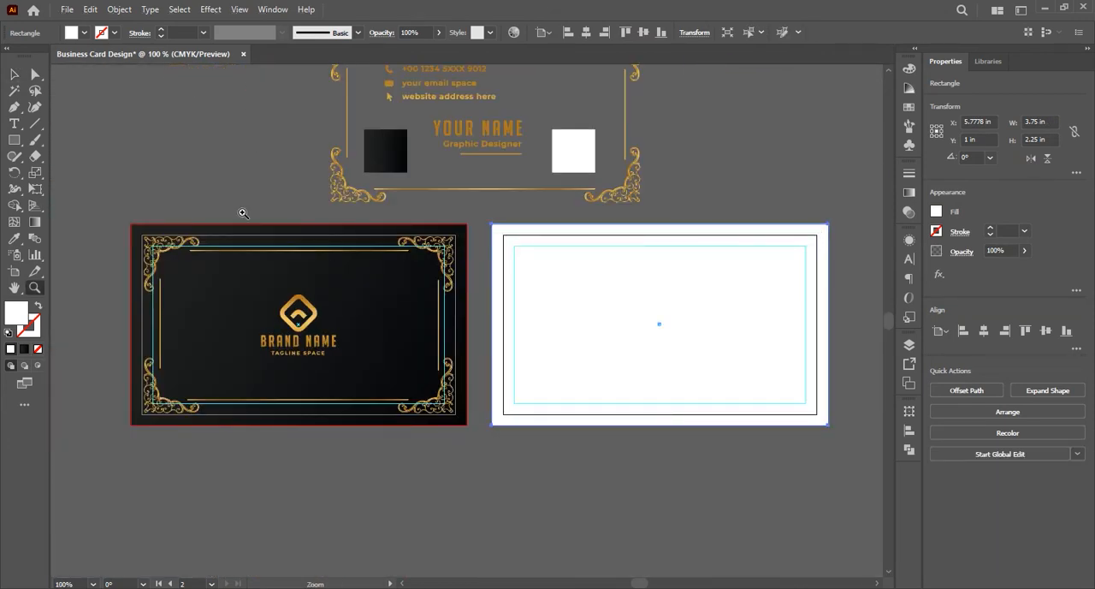
click(14, 74)
key(z)
drag(374, 446, 384, 445)
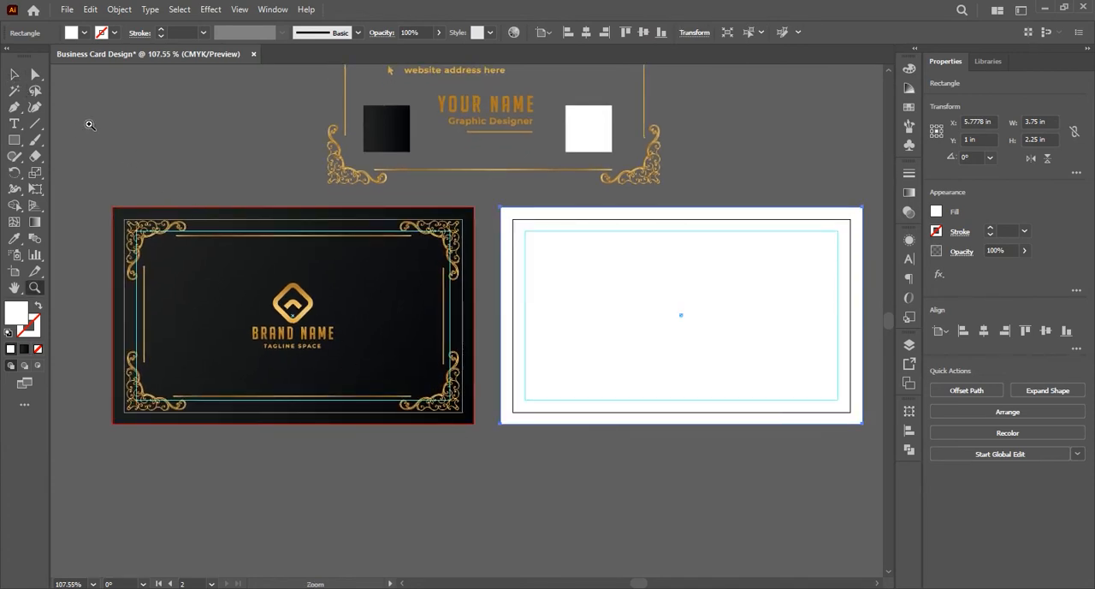
click(15, 75)
scroll(525, 351, right, 1)
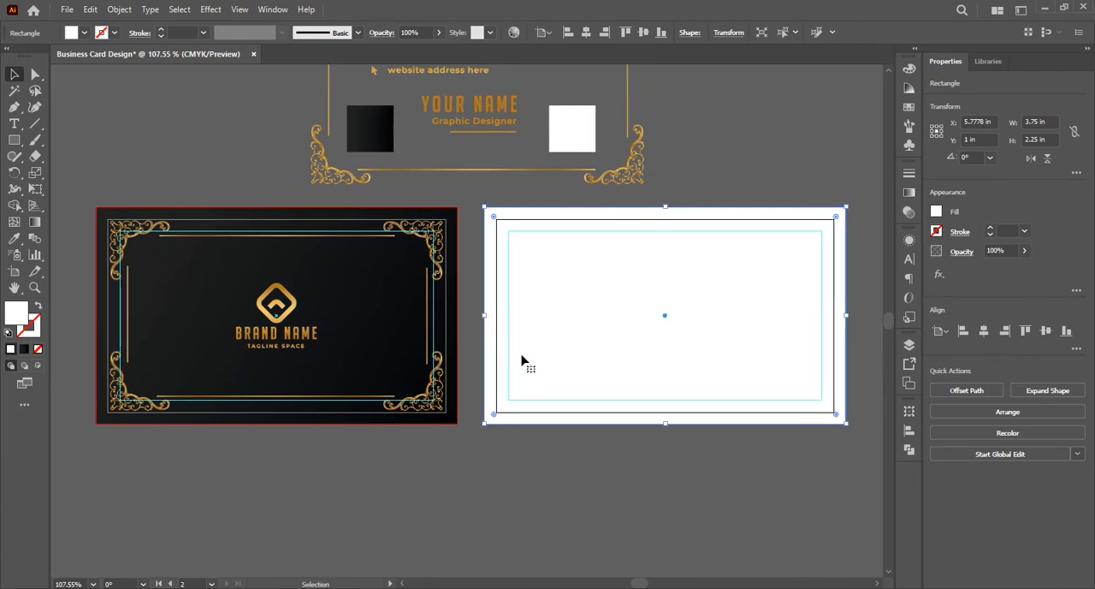
click(527, 439)
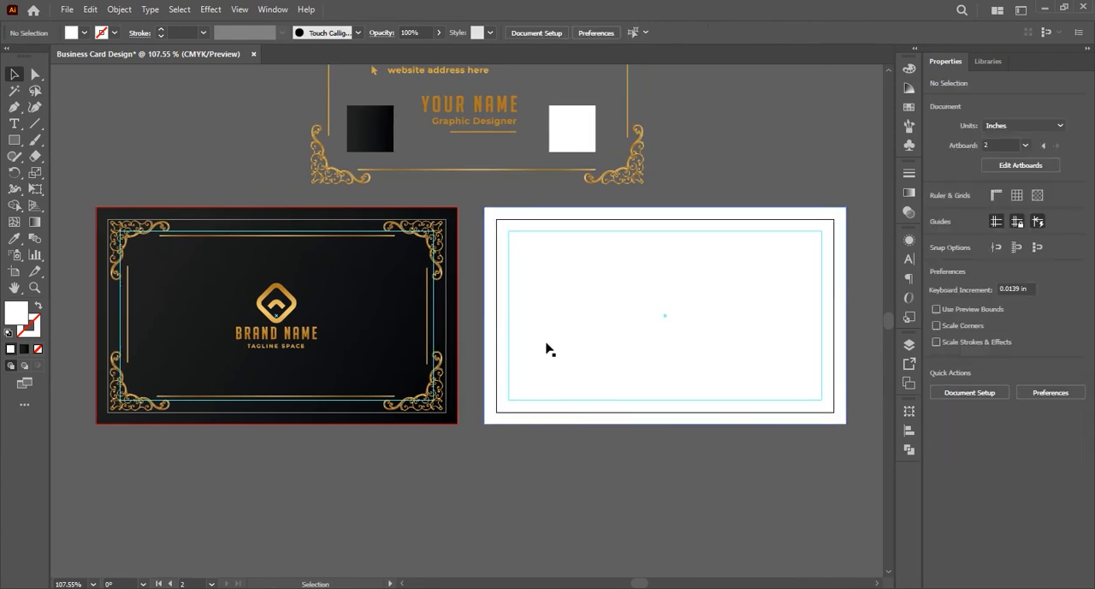
Place a copy of the gold ornamental frame on the second artboard, centred horizontally, and align it to the vertical centre
scroll(615, 280, up, 1)
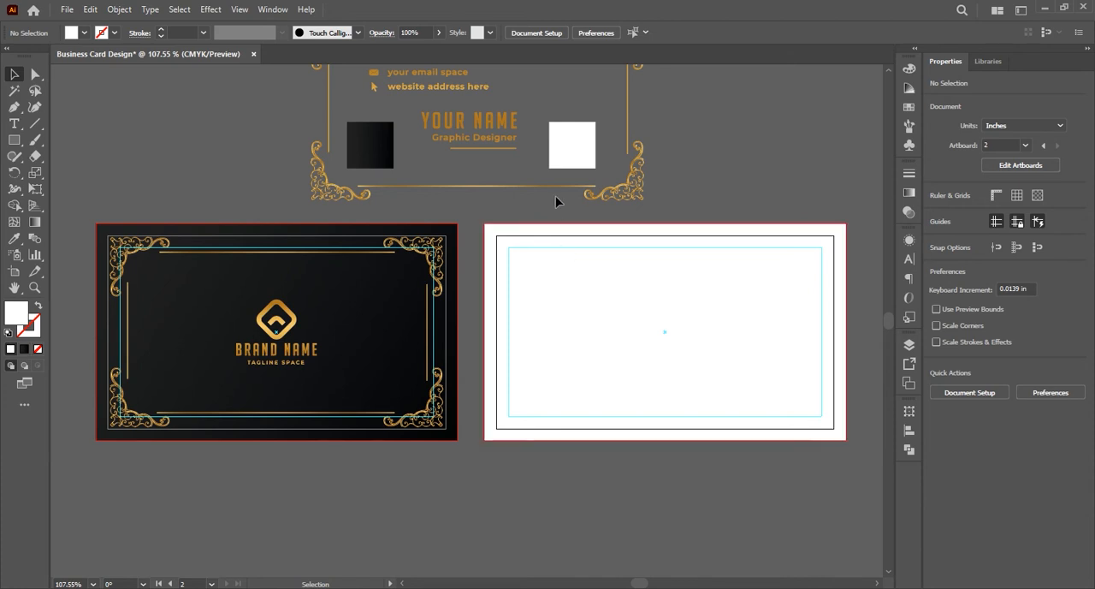
mouse_move(533, 186)
mouse_down()
mouse_move(761, 374)
mouse_move(763, 405)
mouse_move(719, 416)
mouse_up()
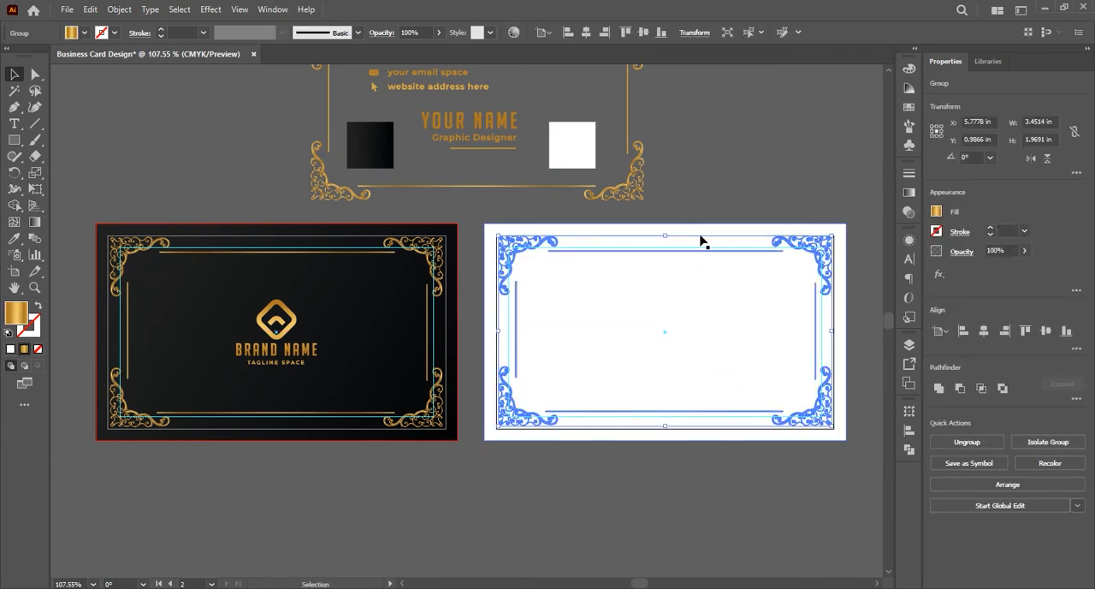
click(704, 197)
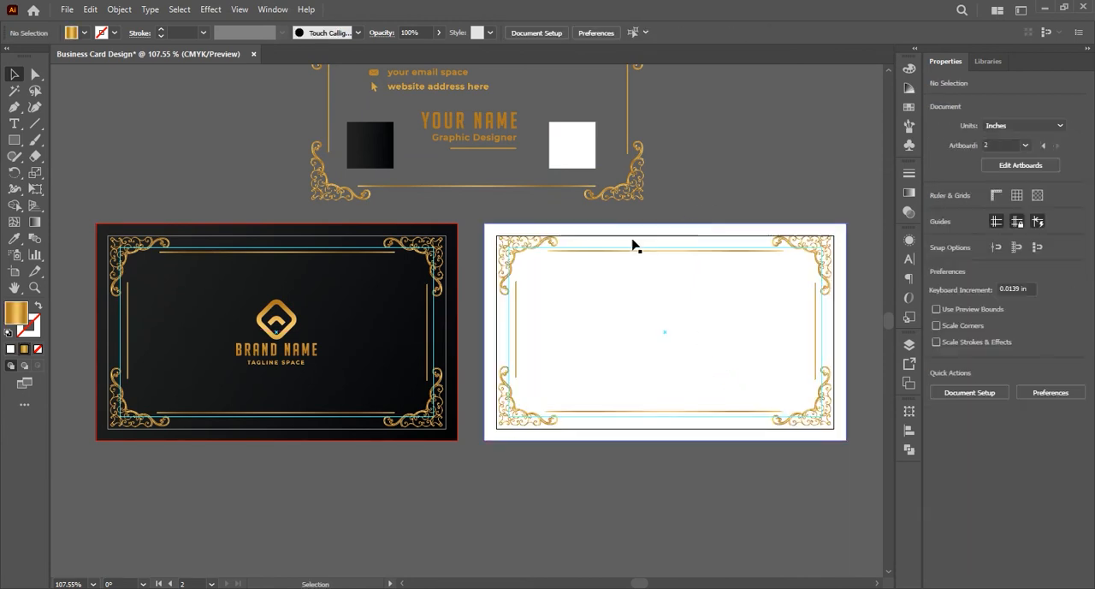
click(517, 248)
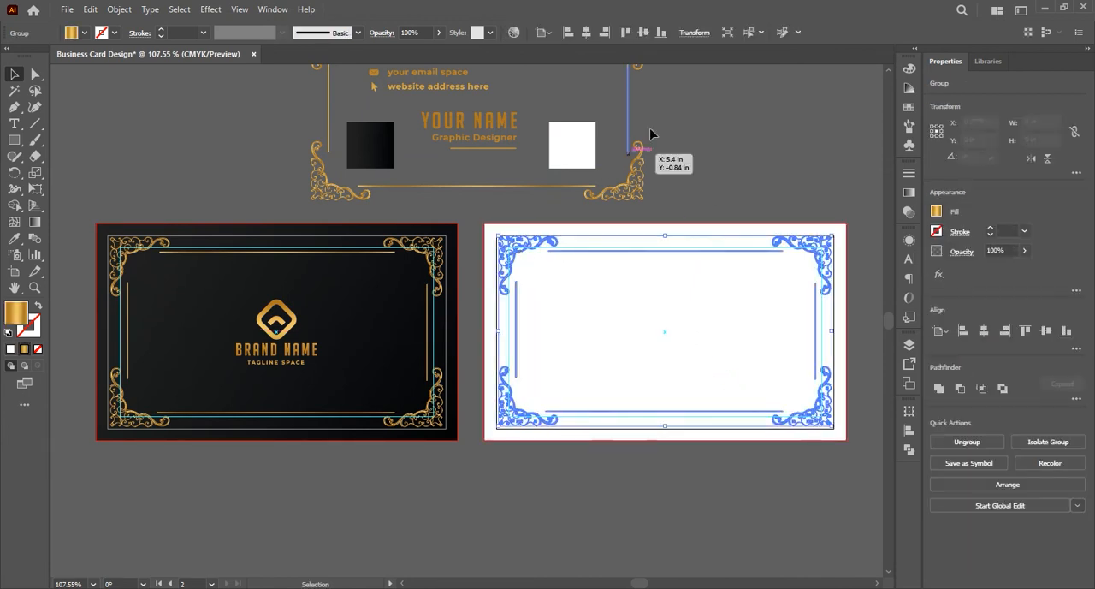
click(643, 34)
click(710, 169)
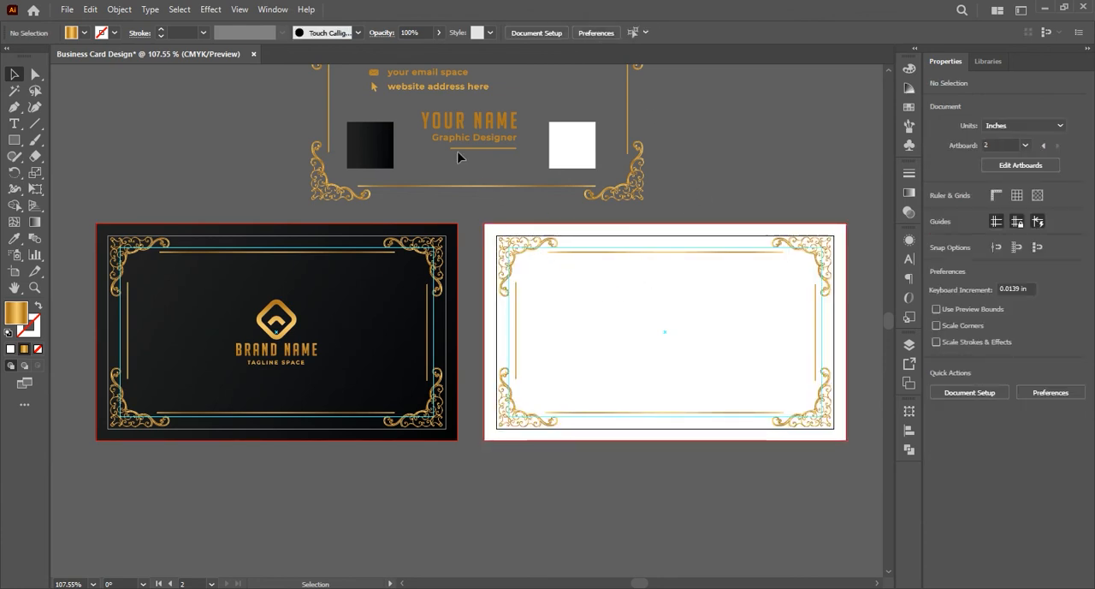
Move the YOUR NAME / Graphic Designer text group onto the second artboard and centre it horizontally and vertically
drag(477, 143, 575, 346)
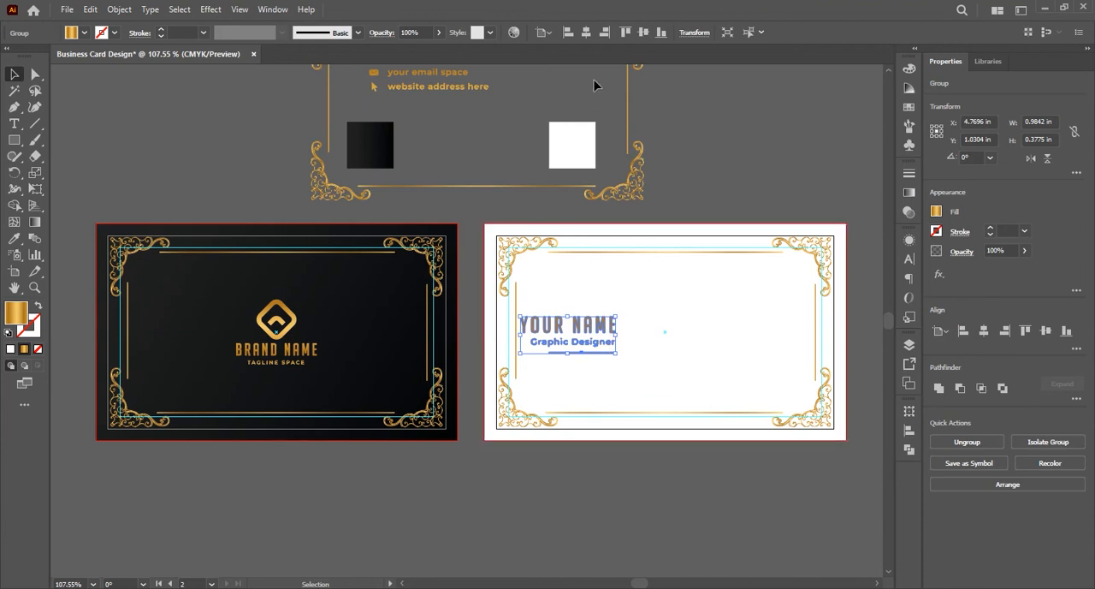
click(588, 32)
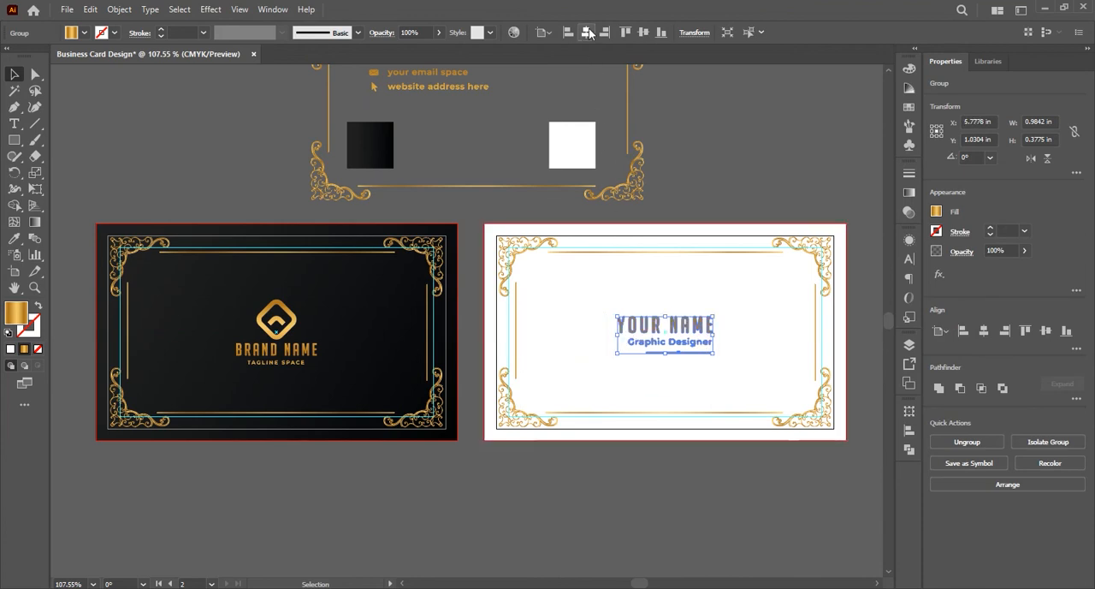
click(643, 33)
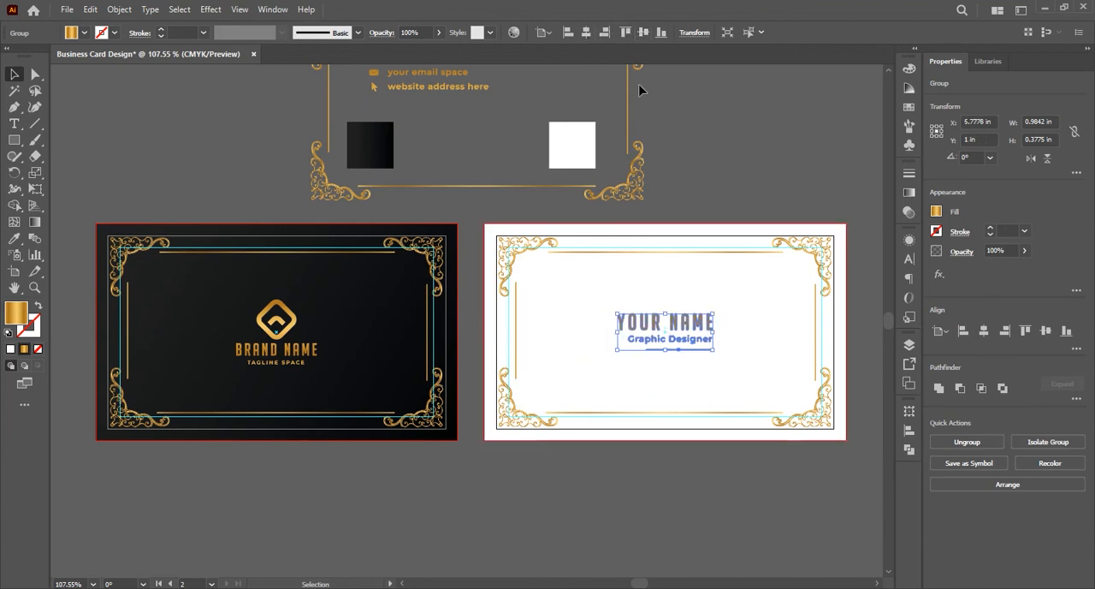
click(702, 232)
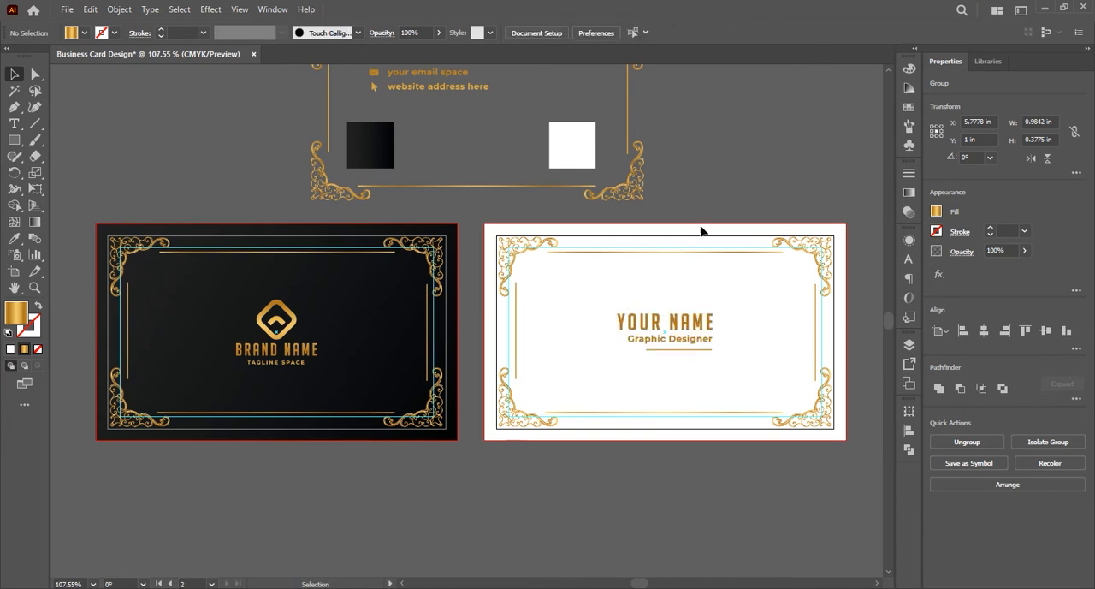
Move the YOUR NAME group to the left half of the second artboard and place the contact details group on its right half
drag(678, 332, 589, 340)
click(704, 195)
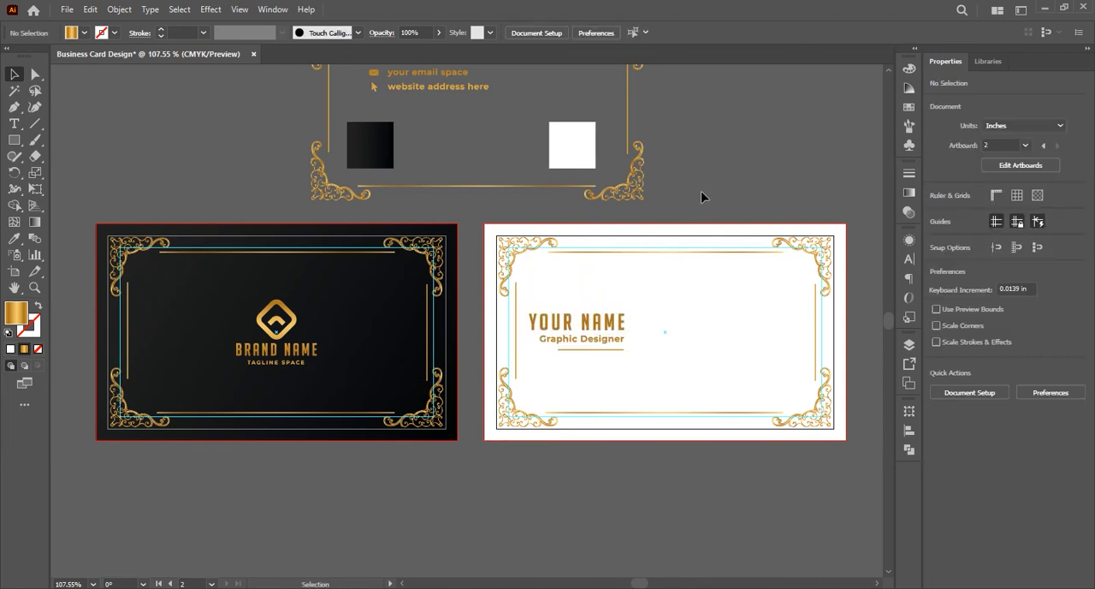
drag(450, 92, 729, 356)
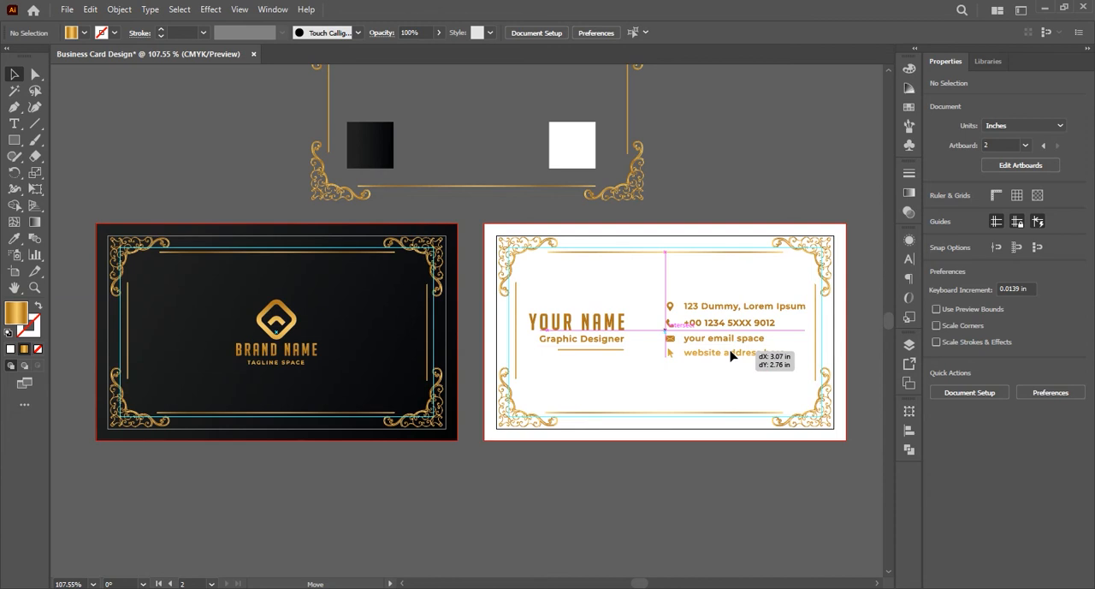
drag(729, 356, 729, 355)
click(726, 163)
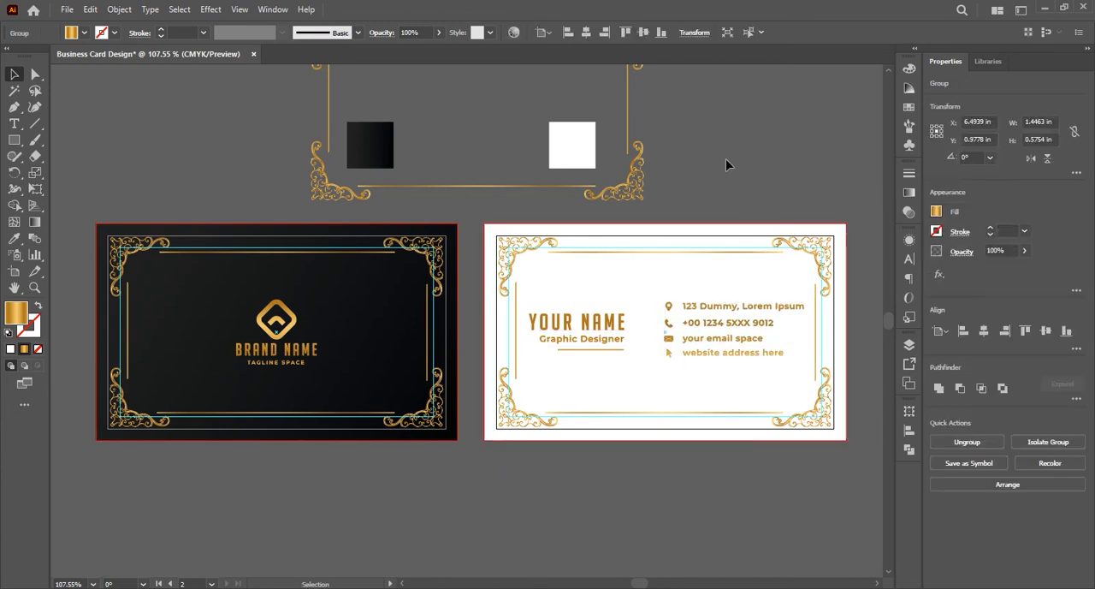
Nudge the YOUR NAME / Graphic Designer group slightly right, to X 4.9036 in
click(610, 330)
key(Right)
key(Right)
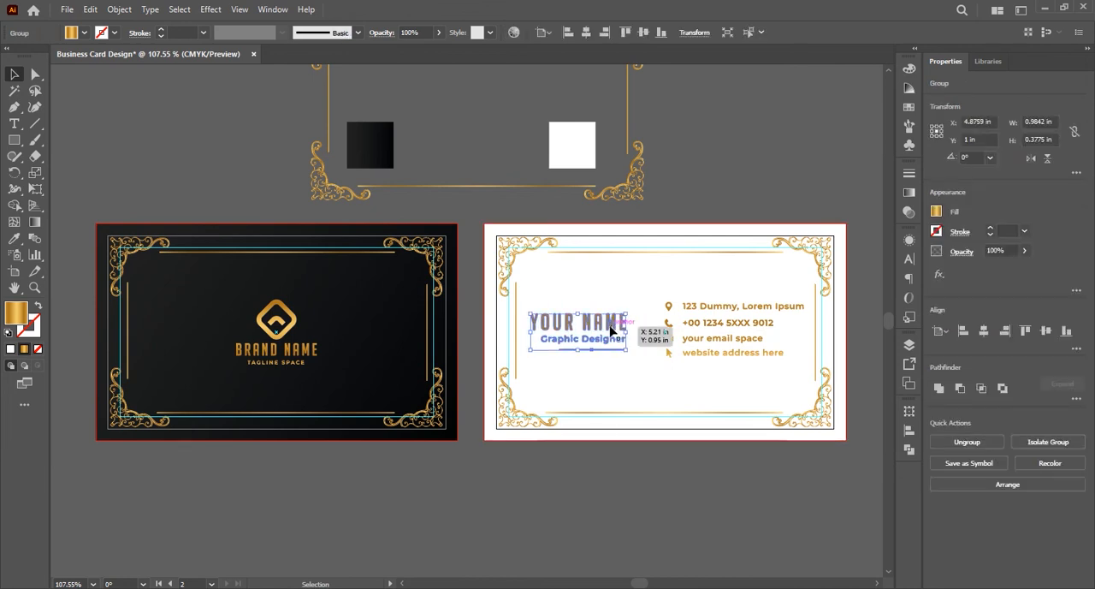
key(Right)
click(695, 195)
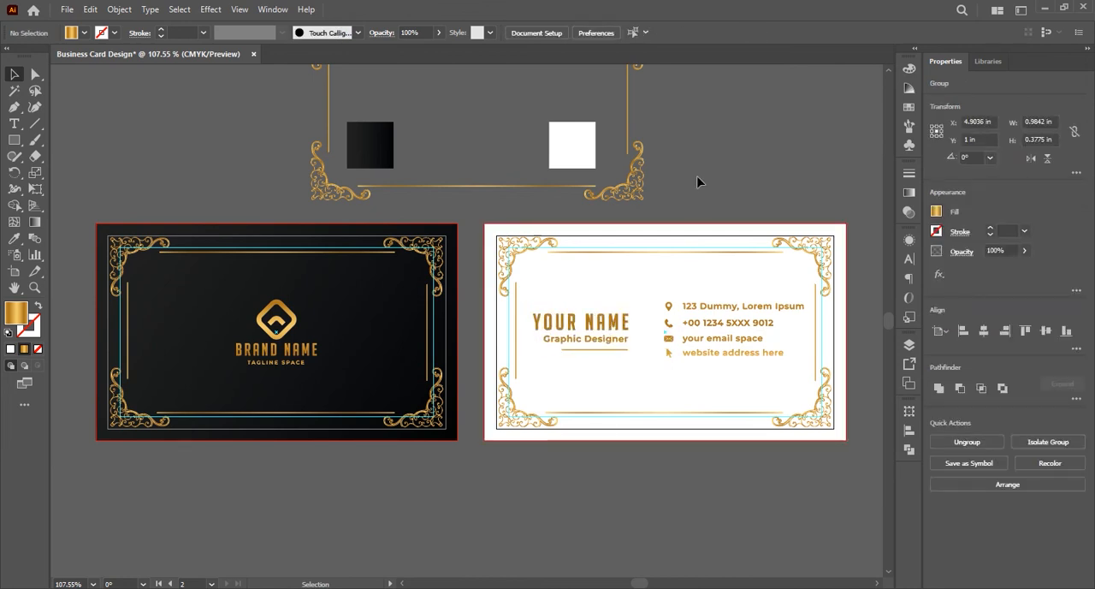
Nudge the contact details group slightly left, to X 6.4662 in, on the white card
click(688, 324)
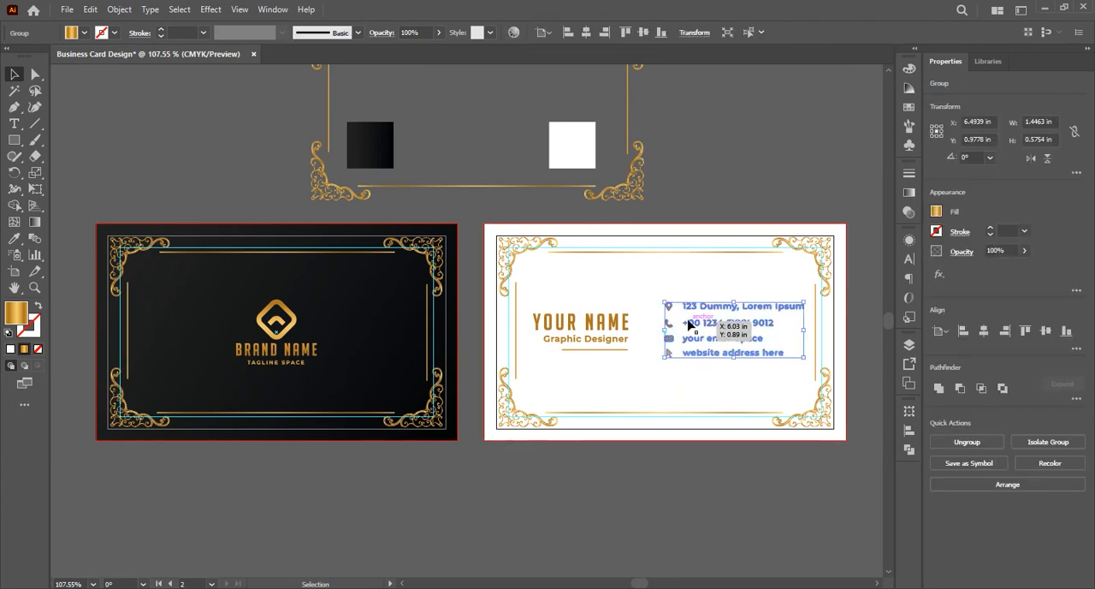
key(Left)
key(Left)
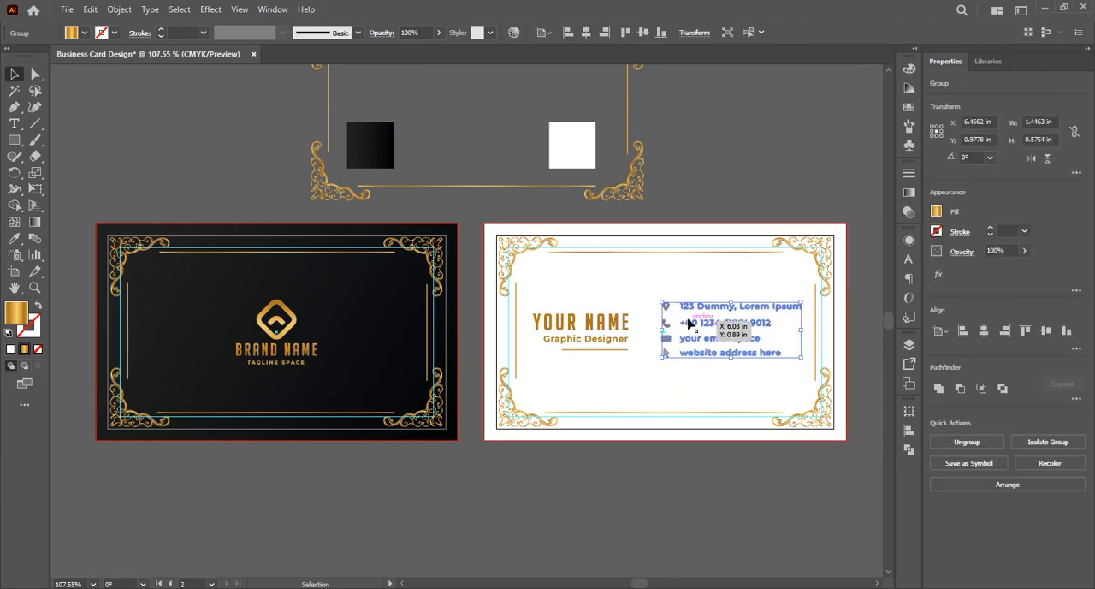
click(684, 199)
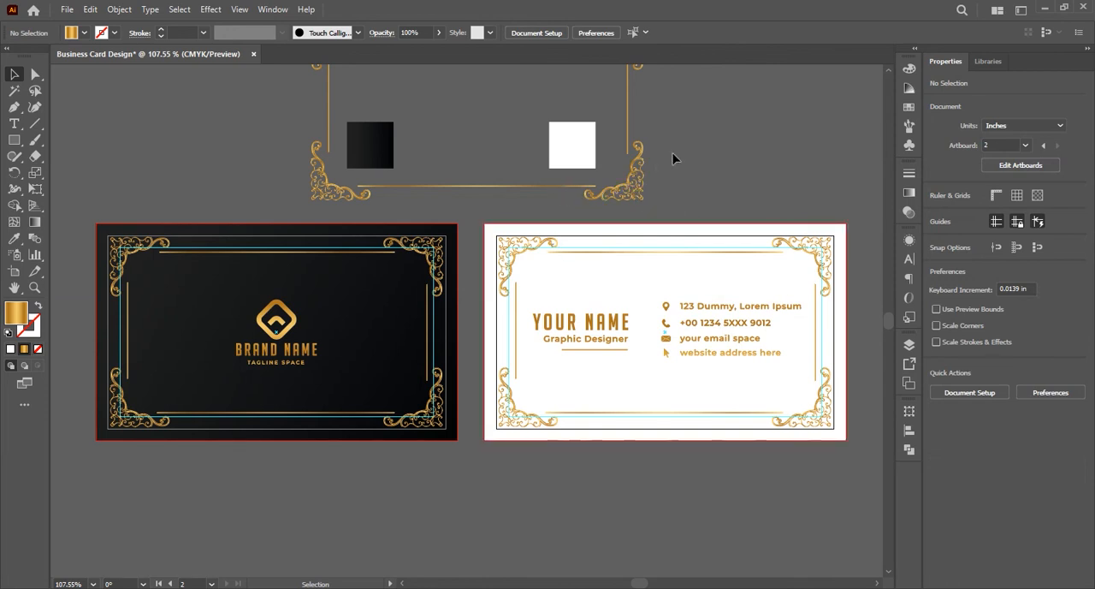
Delete the leftover frame and the black and white colour squares outside the artboards, and hide the guides
key(ctrl+alt+a)
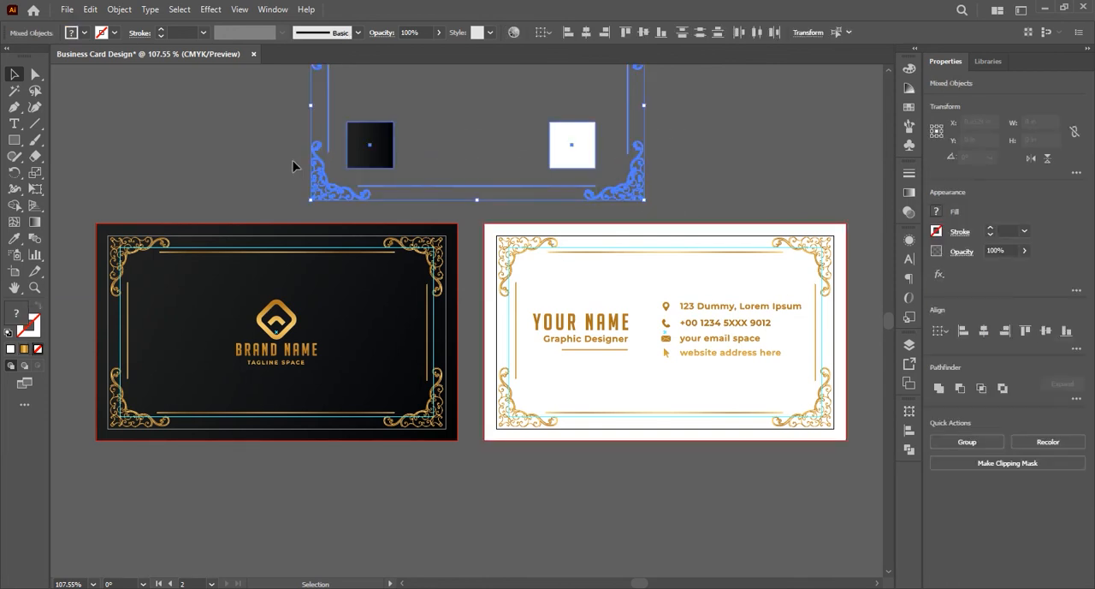
key(Delete)
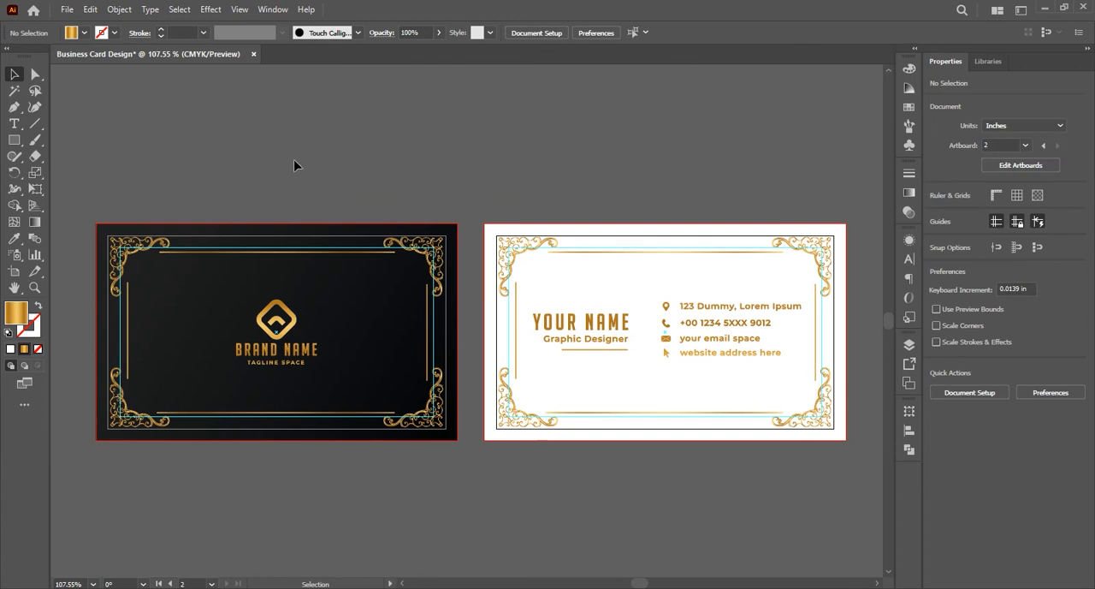
scroll(290, 157, down, 1)
key(ctrl+semicolon)
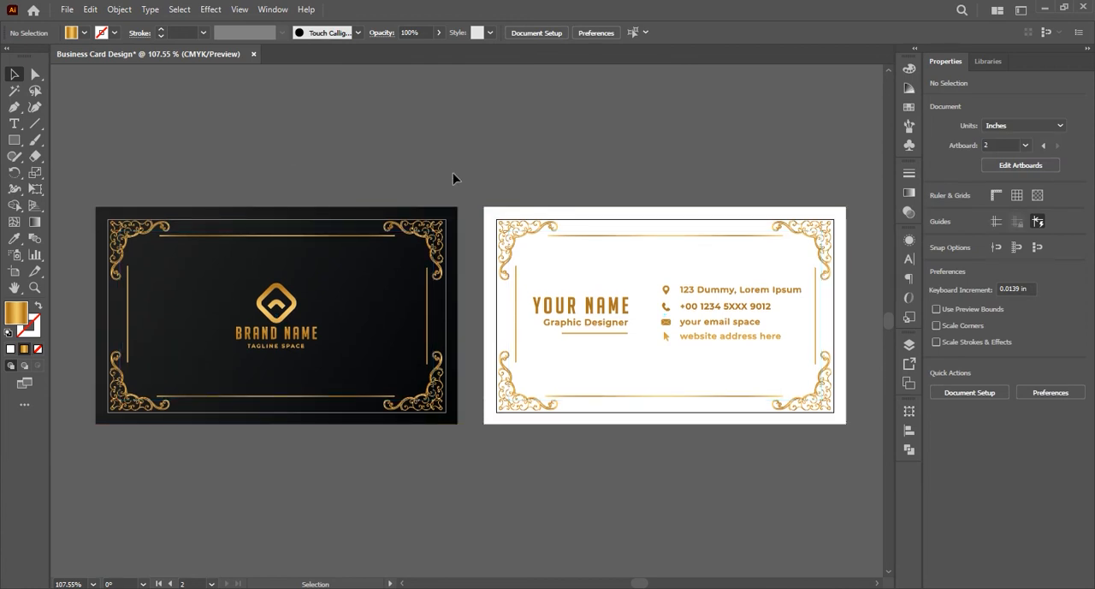